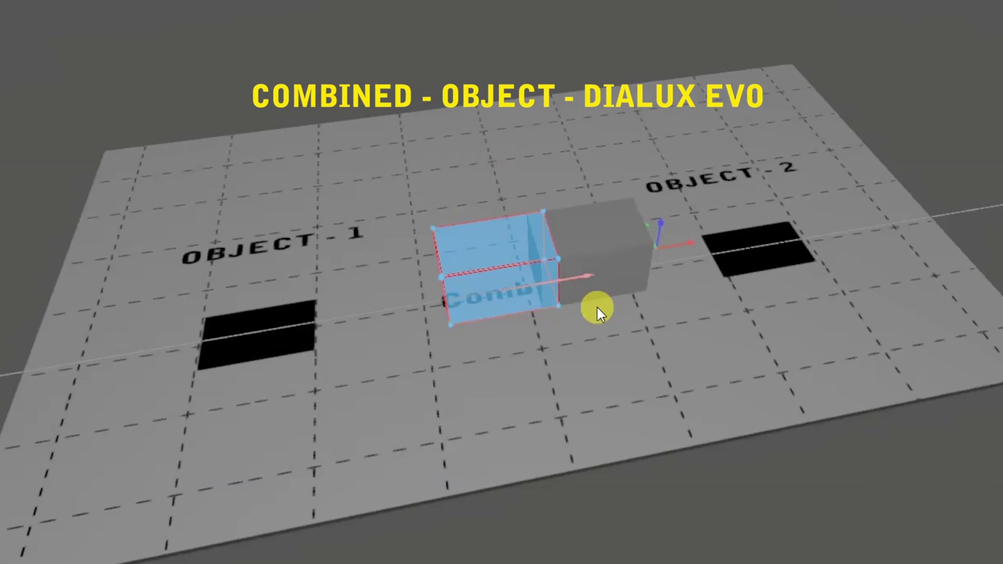
# Slide the blue box across the grey box and switch it to resizing.
pyautogui.moveTo(593, 307); pyautogui.dragTo(609, 307)
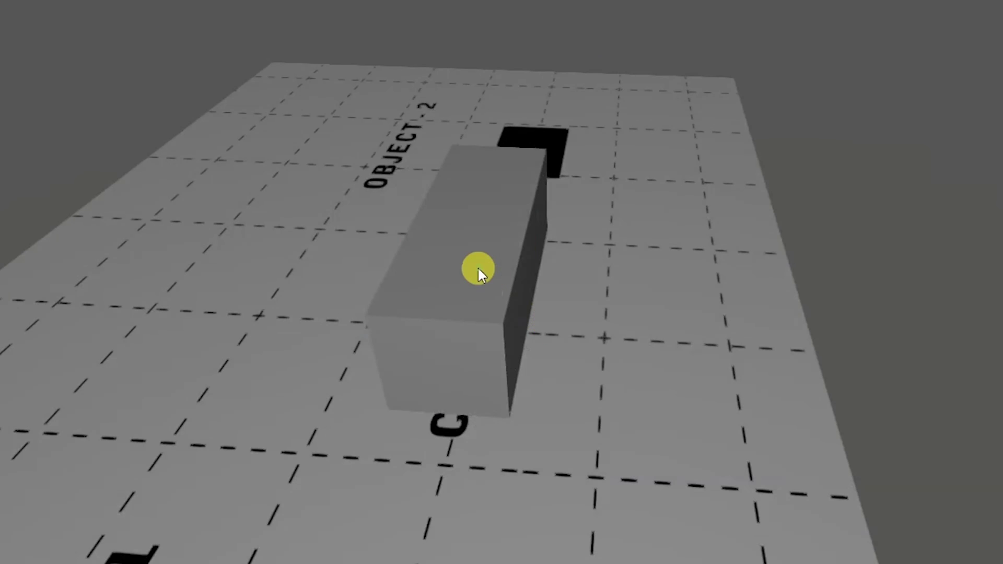
pyautogui.rightClick(477, 271)
pyautogui.click(504, 316)
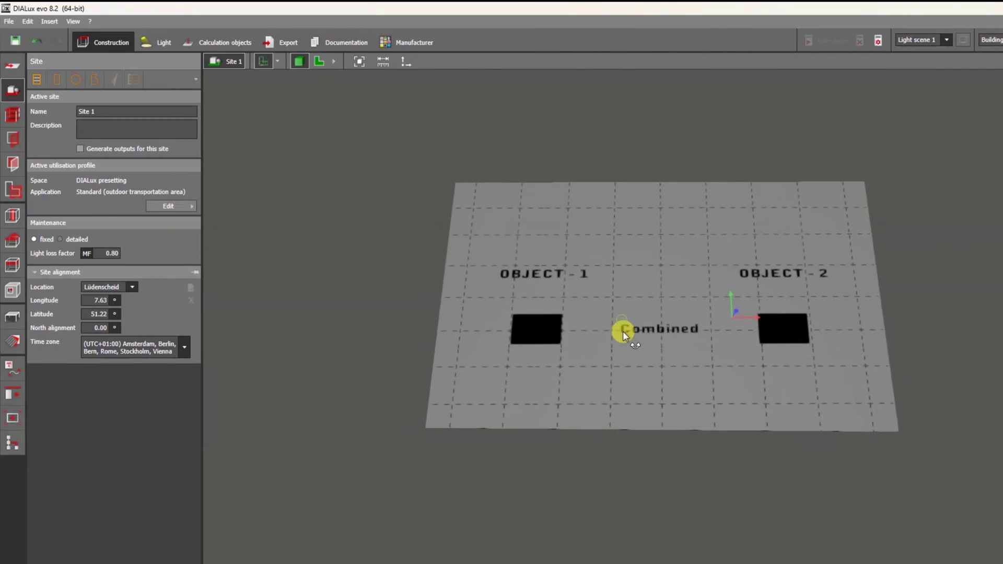
pyautogui.moveTo(623, 331); pyautogui.dragTo(621, 338)
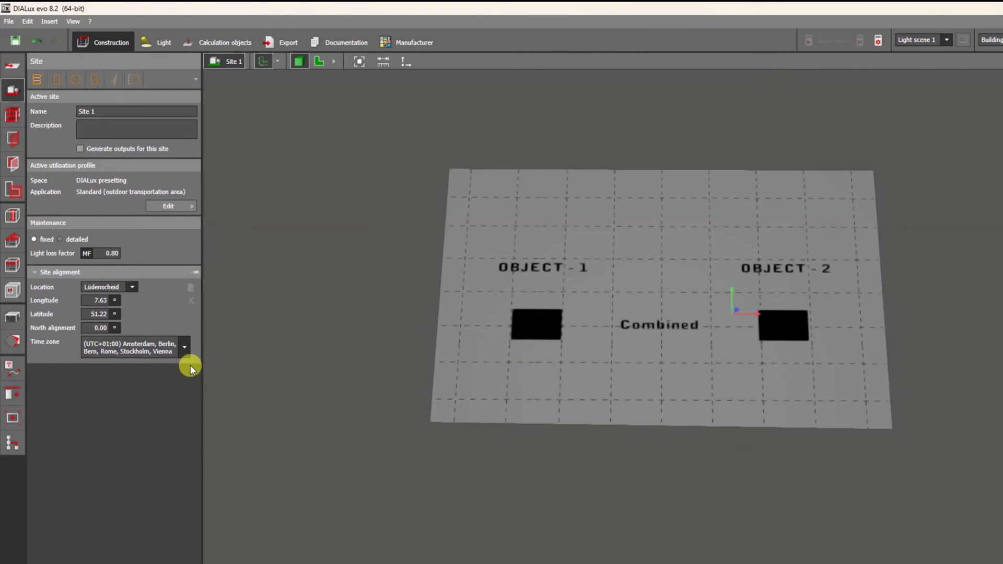
# Place a cube from Furniture and objects onto the Object 1 square.
pyautogui.click(14, 318)
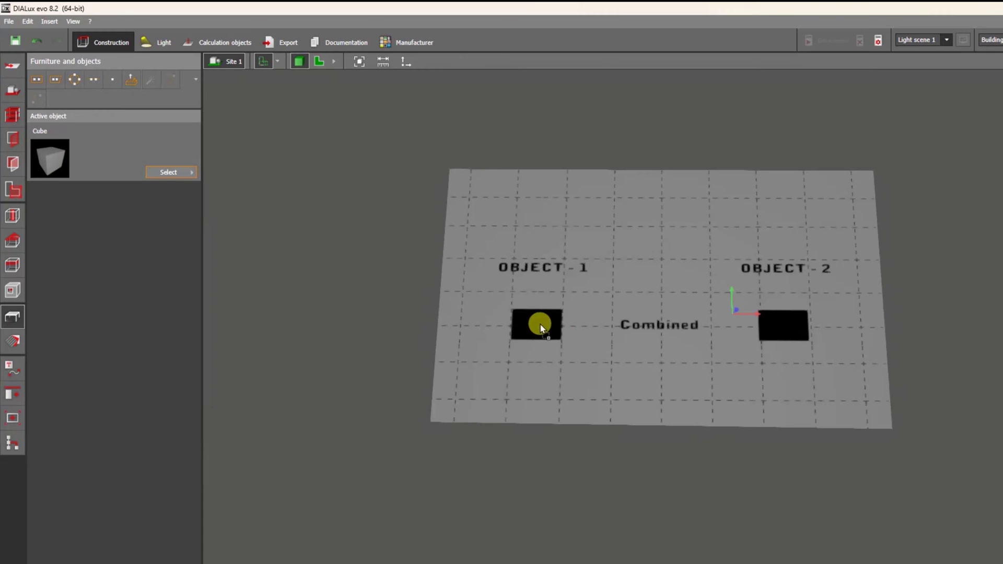
pyautogui.moveTo(55, 165); pyautogui.dragTo(538, 324)
pyautogui.moveTo(538, 323)
pyautogui.mouseDown(button='middle')
pyautogui.moveTo(577, 369)
pyautogui.moveTo(525, 323)
pyautogui.mouseUp(button='middle')
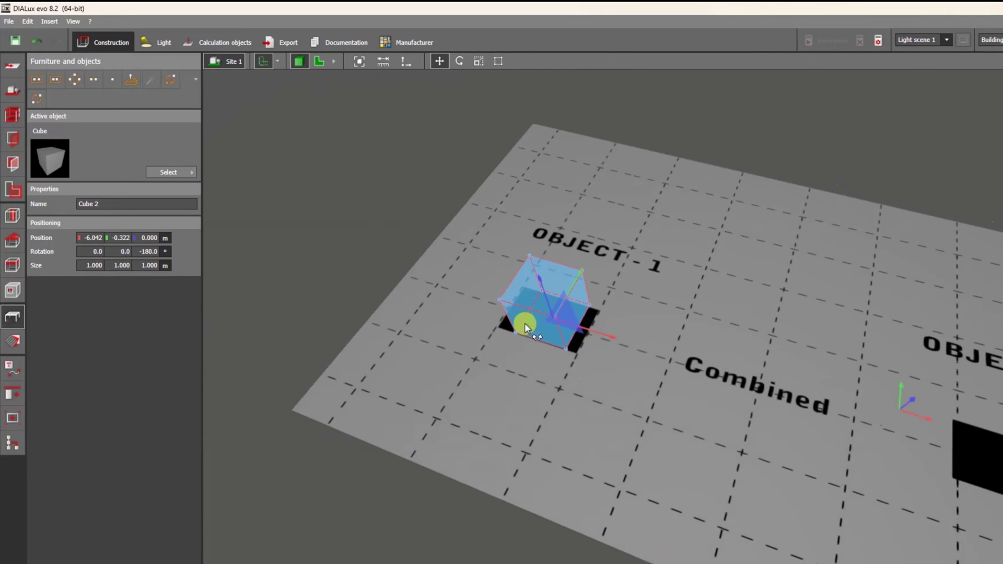
pyautogui.click(684, 268)
pyautogui.moveTo(708, 301)
pyautogui.mouseDown(button='middle')
pyautogui.moveTo(549, 356)
pyautogui.moveTo(605, 380)
pyautogui.moveTo(634, 416)
pyautogui.moveTo(571, 405)
pyautogui.mouseUp(button='middle')
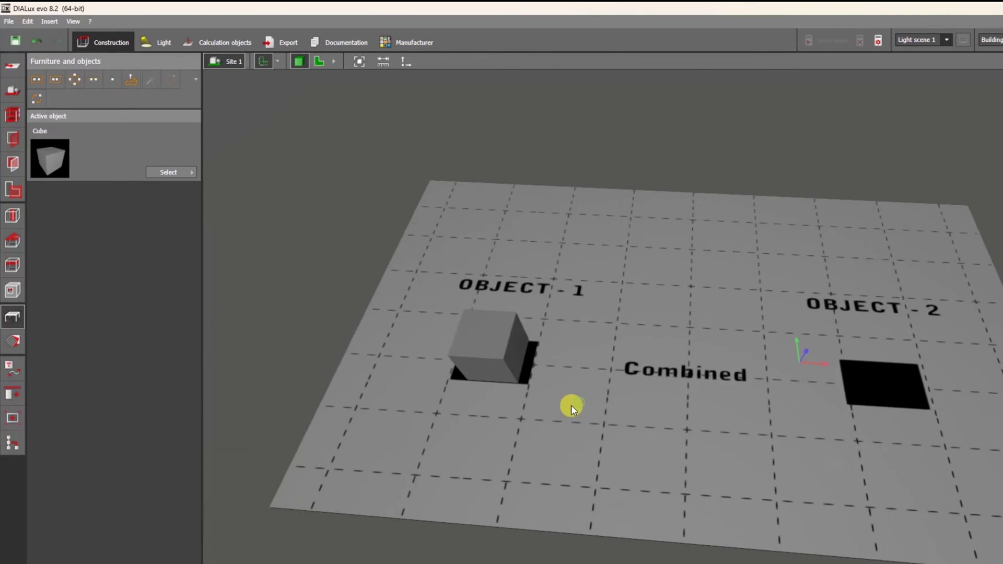
# Scale the cube's length to 1.256 m, then to 1.614 m.
pyautogui.click(516, 343)
pyautogui.rightClick(514, 349)
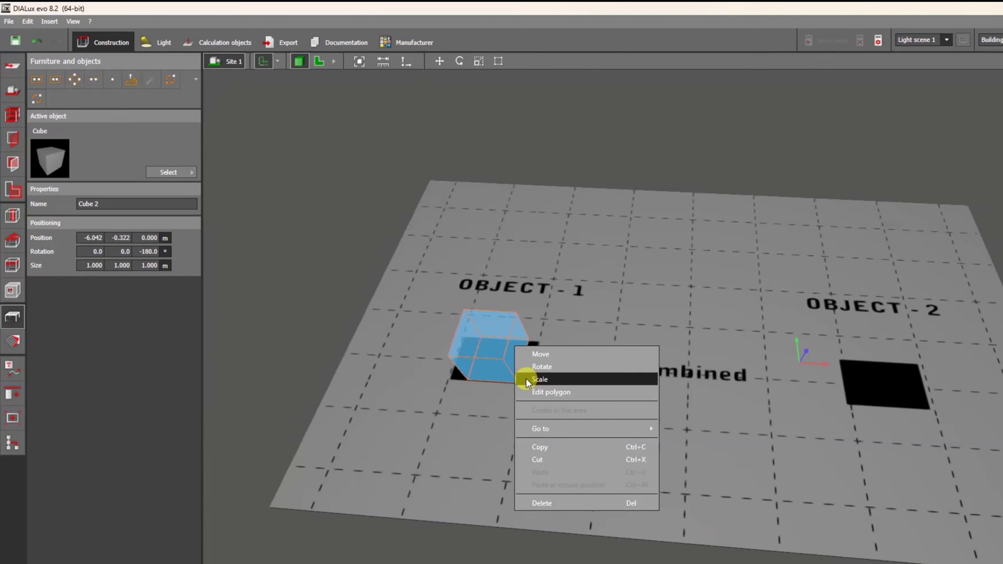
pyautogui.click(539, 380)
pyautogui.moveTo(535, 352); pyautogui.dragTo(528, 354)
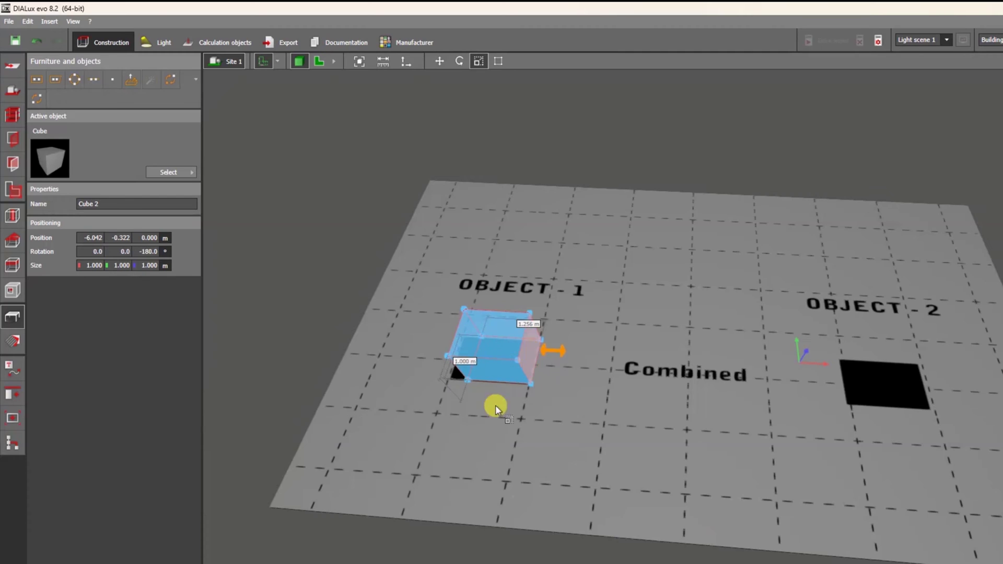
pyautogui.moveTo(495, 405)
pyautogui.mouseDown(button='middle')
pyautogui.moveTo(571, 390)
pyautogui.moveTo(647, 258)
pyautogui.mouseUp(button='middle')
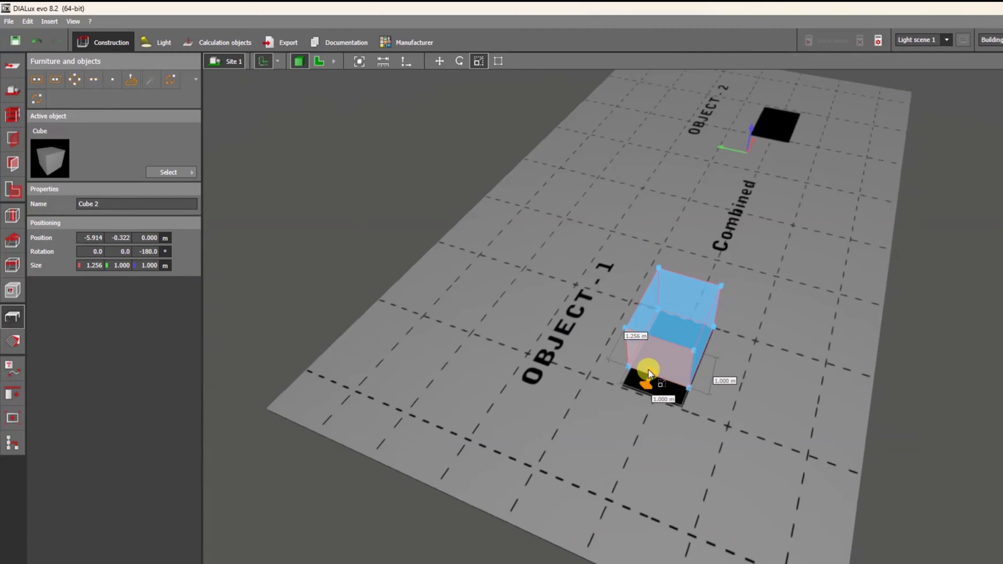
pyautogui.moveTo(649, 381); pyautogui.dragTo(643, 391)
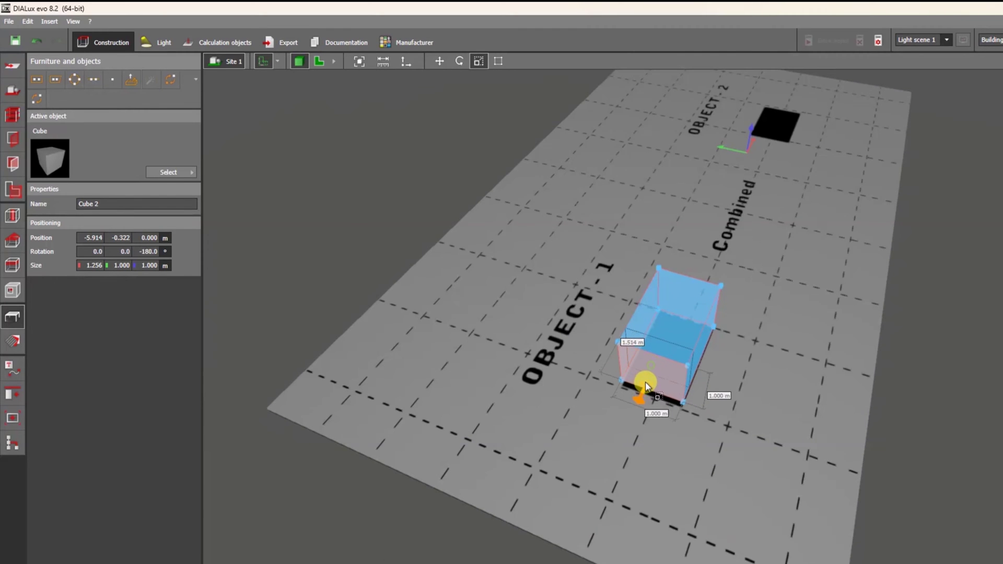
pyautogui.click(764, 352)
pyautogui.moveTo(764, 352)
pyautogui.mouseDown(button='middle')
pyautogui.moveTo(572, 401)
pyautogui.moveTo(569, 426)
pyautogui.moveTo(509, 339)
pyautogui.mouseUp(button='middle')
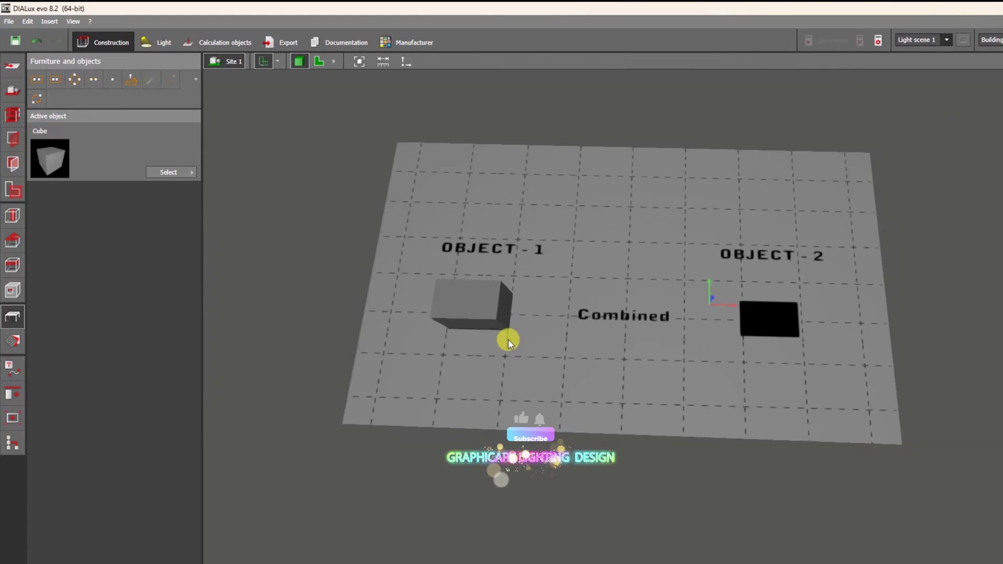
# Copy the 1.614 m box along the X axis onto Object 2, at 1.609, -0.322.
pyautogui.click(494, 303)
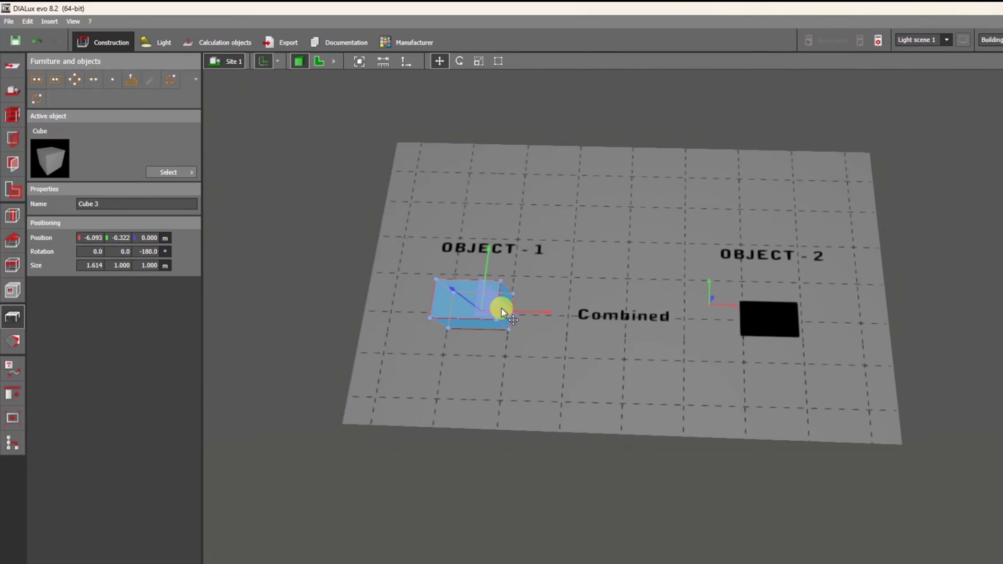
pyautogui.keyDown('ctrl'); pyautogui.moveTo(530, 309); pyautogui.dragTo(834, 307); pyautogui.keyUp('ctrl')
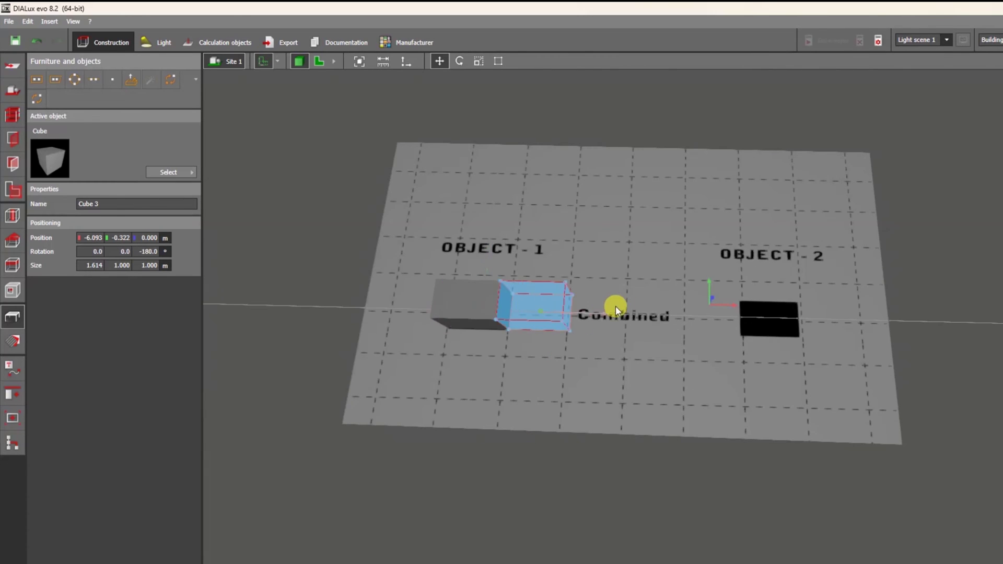
pyautogui.click(831, 310)
pyautogui.moveTo(768, 413)
pyautogui.mouseDown(button='right')
pyautogui.moveTo(748, 376)
pyautogui.moveTo(842, 338)
pyautogui.moveTo(878, 375)
pyautogui.moveTo(778, 407)
pyautogui.mouseUp(button='right')
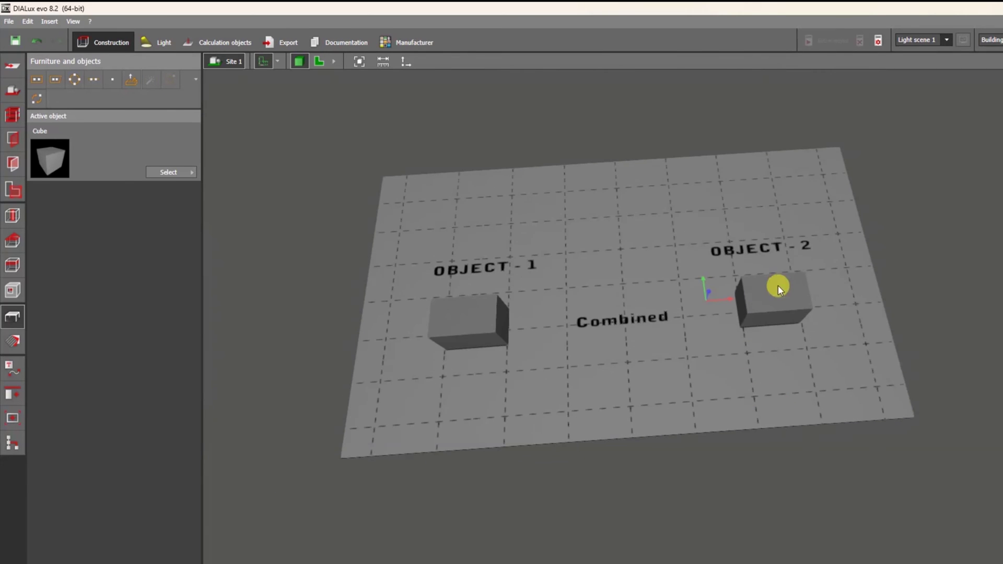
pyautogui.moveTo(509, 332)
pyautogui.mouseDown(button='right')
pyautogui.moveTo(583, 318)
pyautogui.moveTo(552, 311)
pyautogui.moveTo(533, 327)
pyautogui.moveTo(432, 232)
pyautogui.moveTo(455, 220)
pyautogui.moveTo(645, 199)
pyautogui.moveTo(694, 245)
pyautogui.moveTo(788, 273)
pyautogui.moveTo(793, 264)
pyautogui.moveTo(708, 336)
pyautogui.moveTo(561, 336)
pyautogui.moveTo(450, 312)
pyautogui.moveTo(571, 347)
pyautogui.moveTo(560, 419)
pyautogui.mouseUp(button='right')
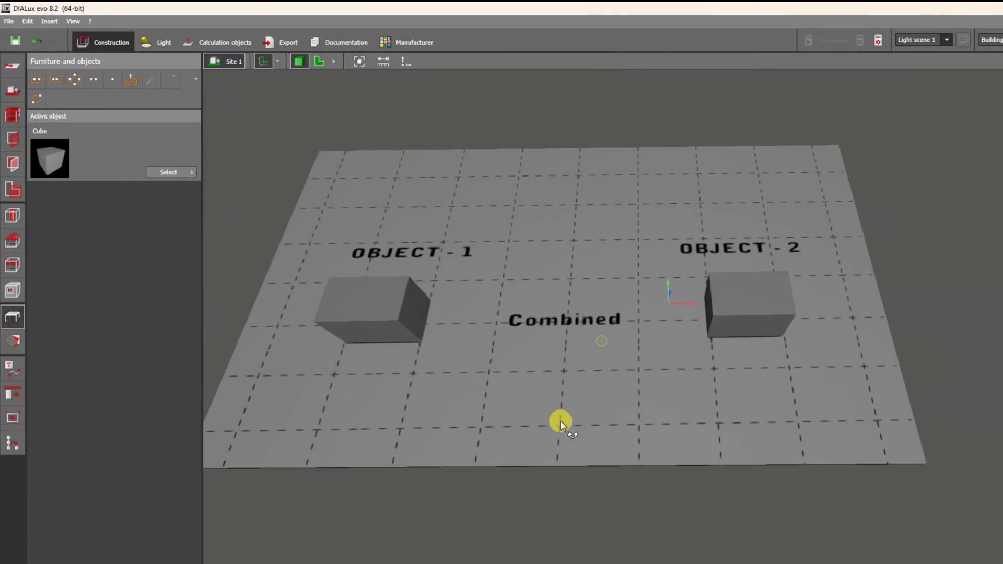
# Move both boxes into the Combined area so they overlap.
pyautogui.click(742, 322)
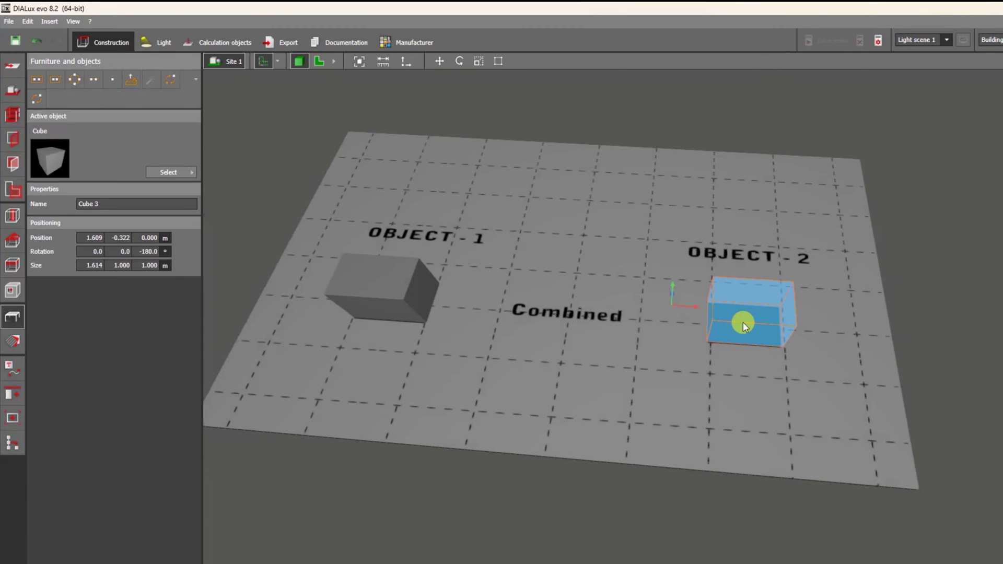
pyautogui.click(439, 63)
pyautogui.moveTo(806, 329); pyautogui.dragTo(638, 335)
pyautogui.click(398, 301)
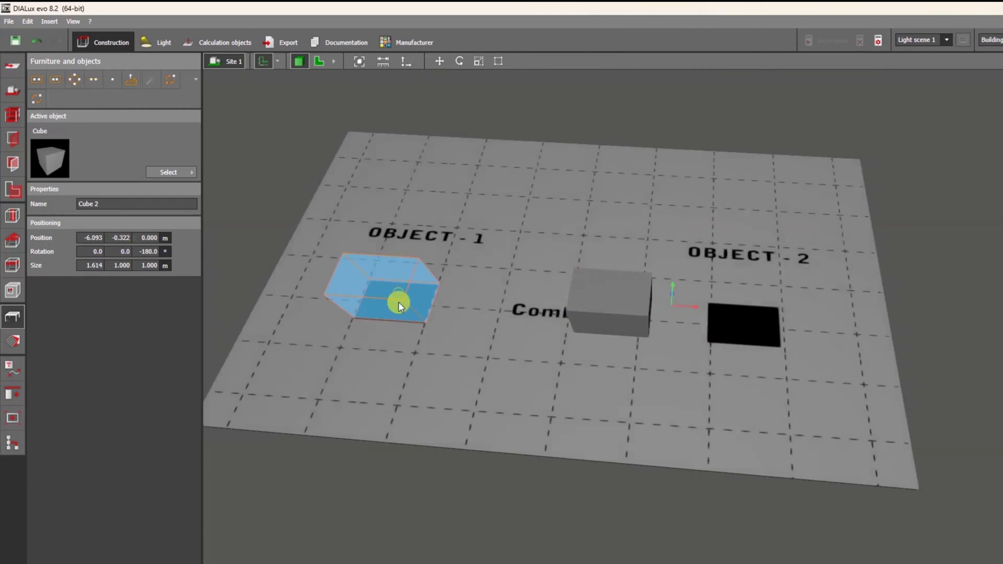
pyautogui.click(439, 61)
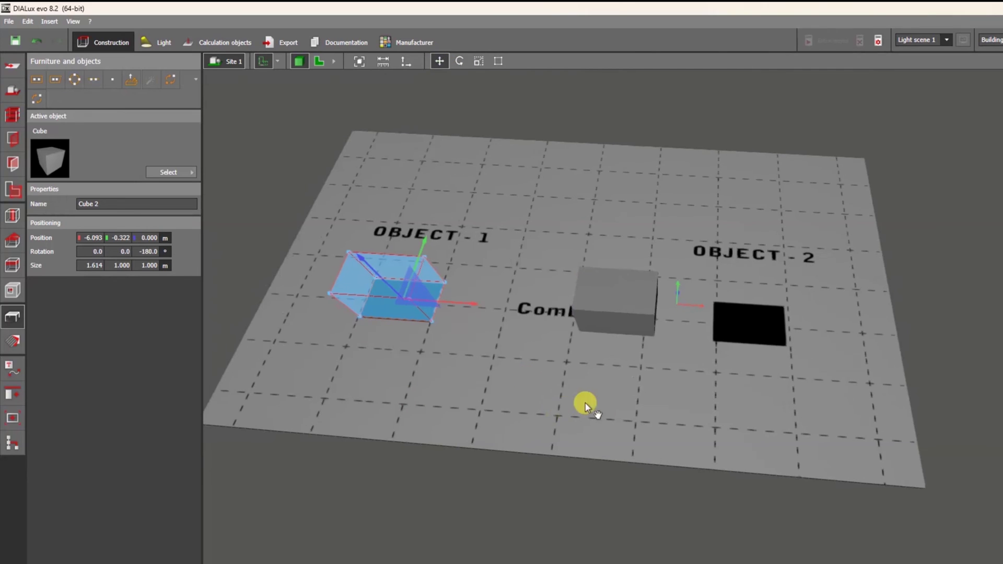
pyautogui.moveTo(586, 403); pyautogui.dragTo(544, 334, button='right')
pyautogui.moveTo(520, 331); pyautogui.dragTo(687, 327)
pyautogui.click(702, 384)
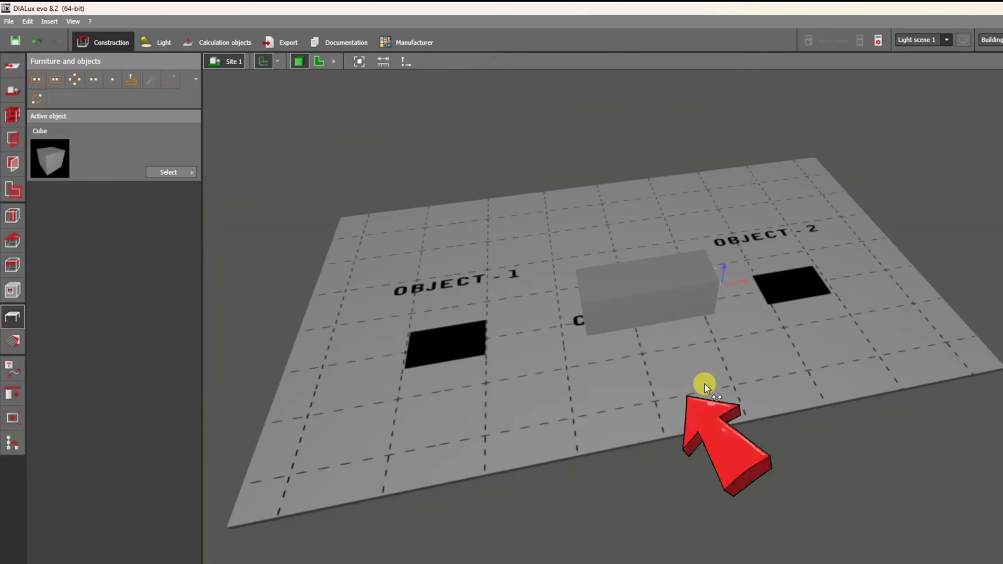
pyautogui.moveTo(706, 385); pyautogui.dragTo(666, 341, button='right')
# Lower the front box's height to 0.700 m.
pyautogui.click(593, 293)
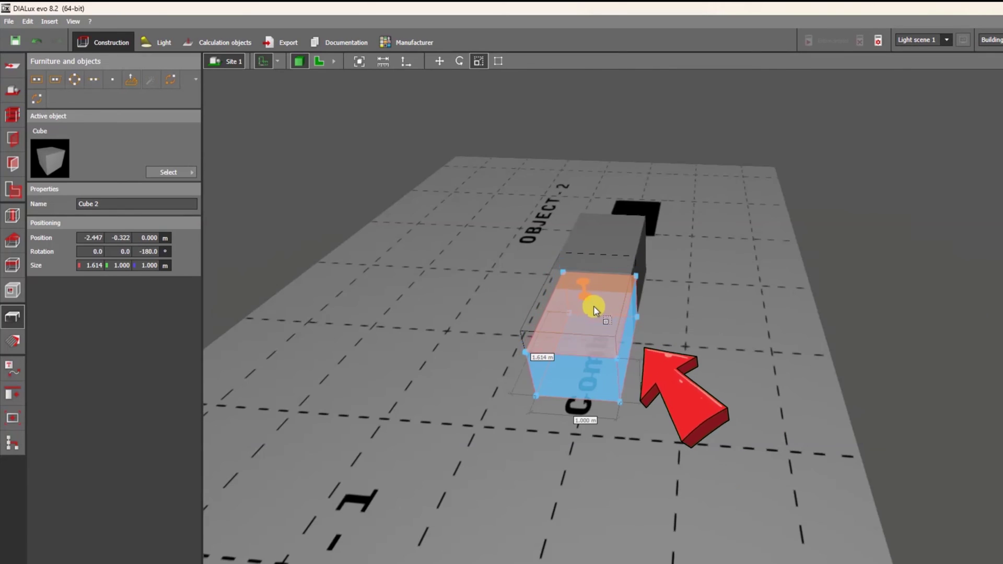
pyautogui.moveTo(593, 305)
pyautogui.mouseDown(button='right')
pyautogui.moveTo(667, 271)
pyautogui.moveTo(630, 271)
pyautogui.moveTo(635, 265)
pyautogui.mouseUp(button='right')
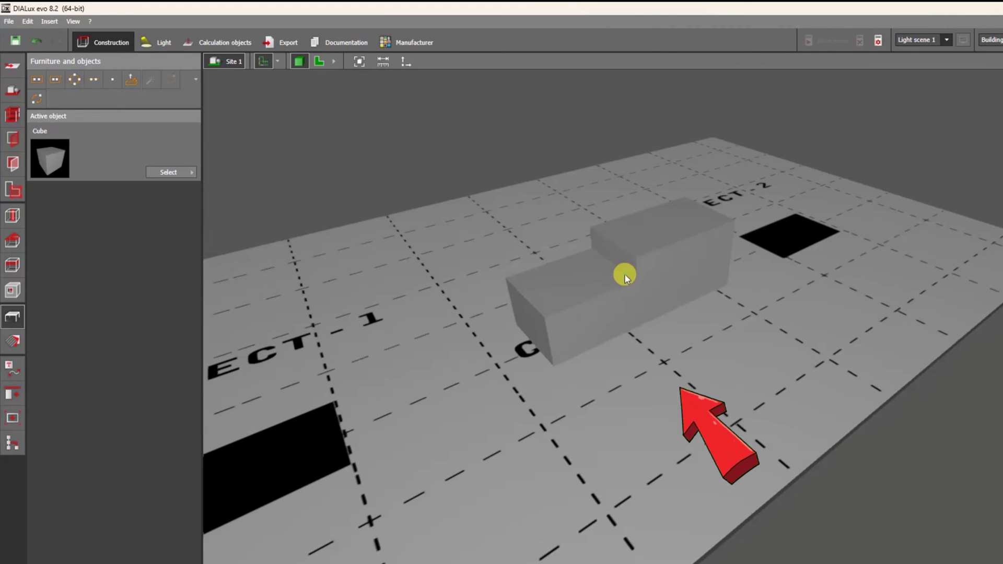
pyautogui.click(600, 301)
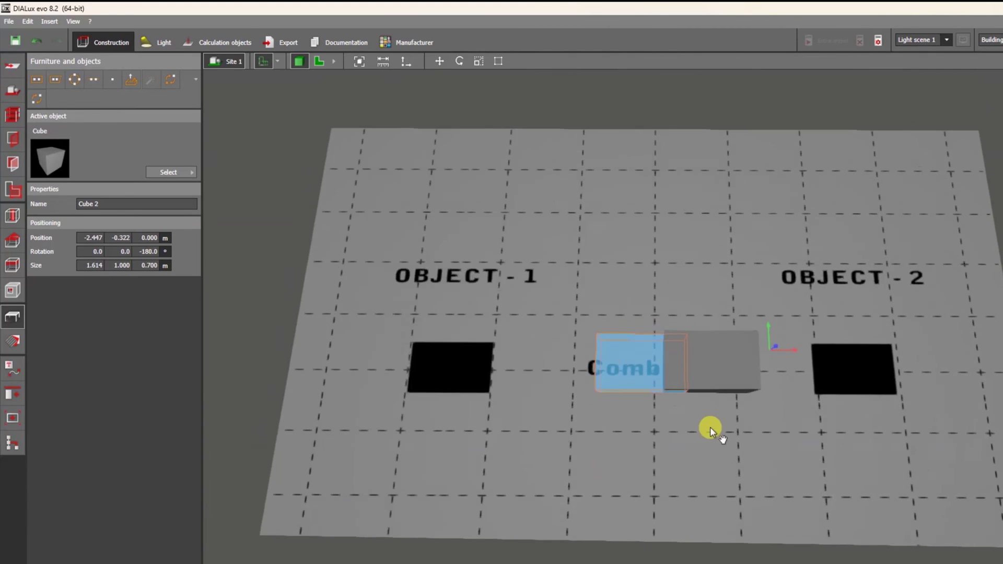
pyautogui.moveTo(600, 301)
pyautogui.mouseDown(button='right')
pyautogui.moveTo(599, 324)
pyautogui.moveTo(569, 332)
pyautogui.mouseUp(button='right')
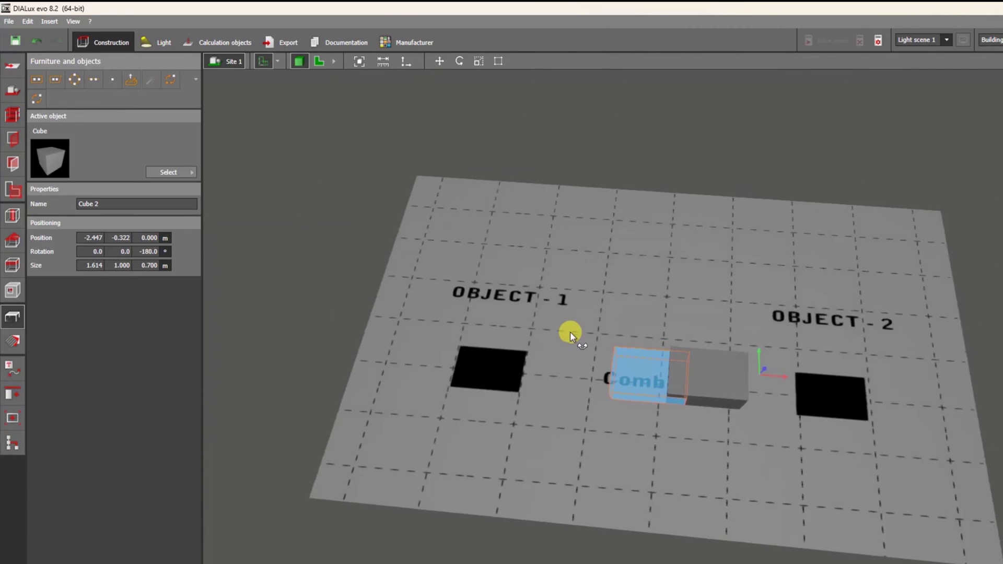
# Select both overlapping boxes together and show the Copy and arrange Boolean options.
pyautogui.click(314, 66)
pyautogui.keyDown('ctrl'); pyautogui.click(627, 362); pyautogui.keyUp('ctrl')
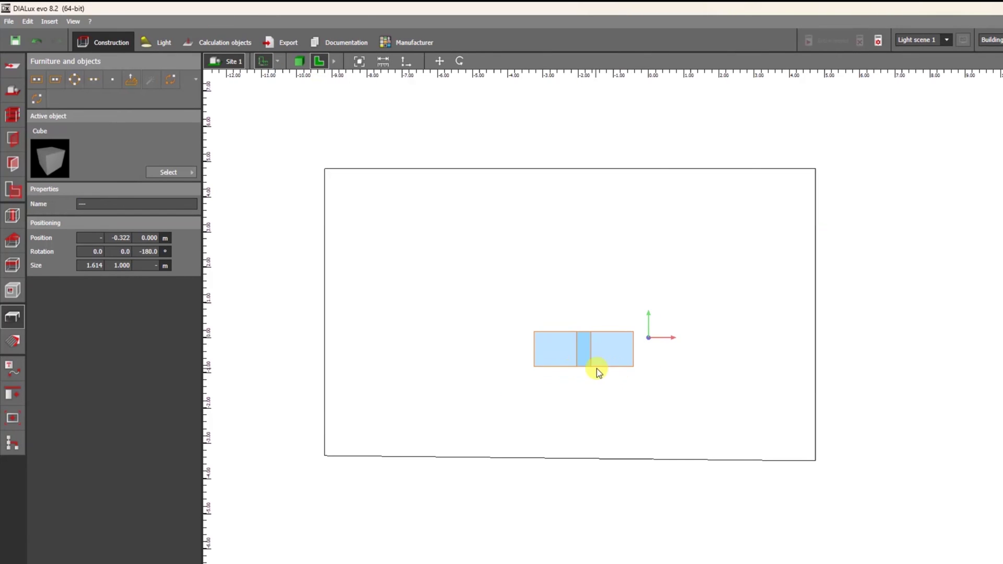
pyautogui.click(298, 61)
pyautogui.moveTo(687, 408); pyautogui.dragTo(554, 372, button='right')
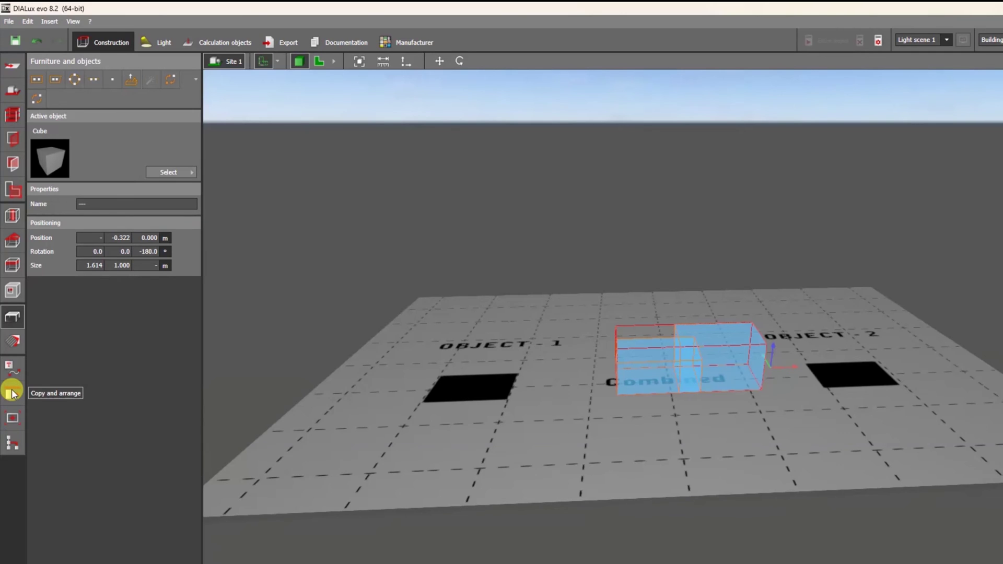
pyautogui.click(13, 370)
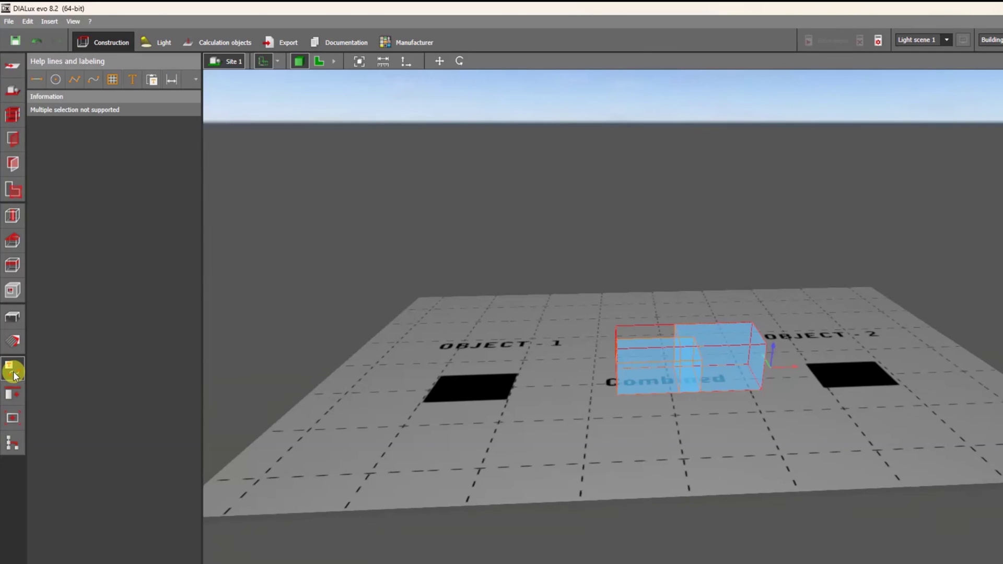
pyautogui.click(14, 398)
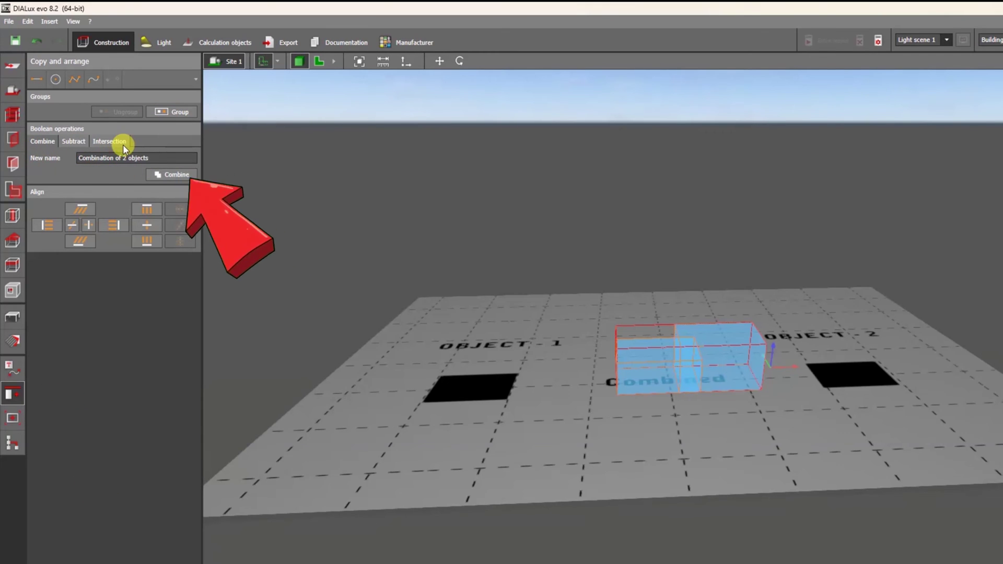
# Combine the two boxes into one stepped solid and shift it slightly left.
pyautogui.click(168, 175)
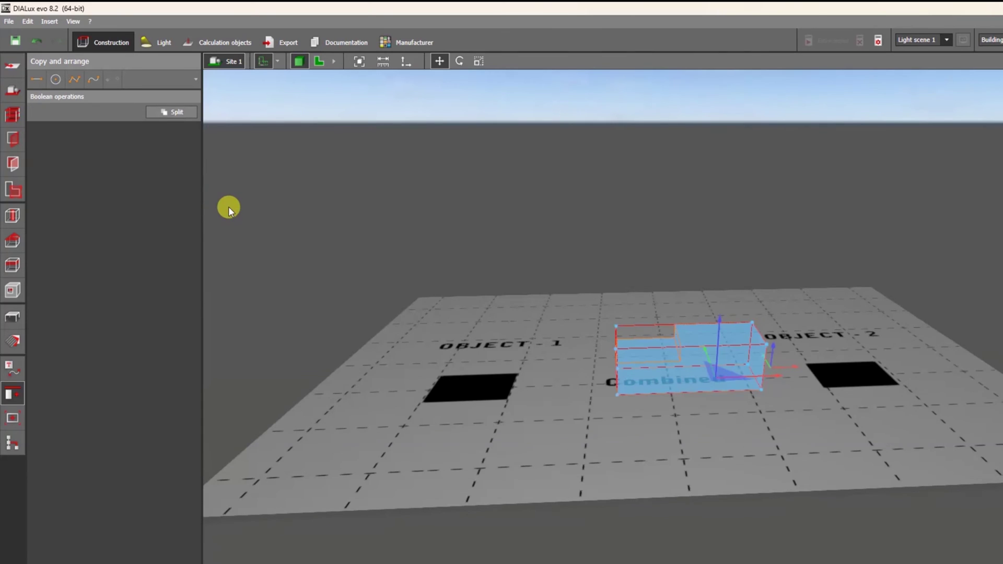
pyautogui.click(720, 181)
pyautogui.moveTo(720, 182); pyautogui.dragTo(713, 223)
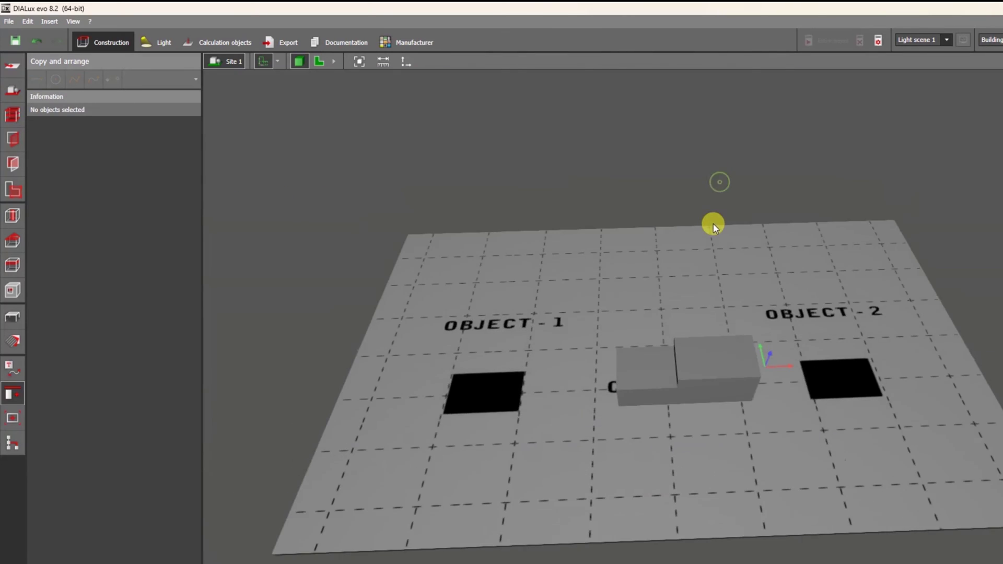
pyautogui.click(724, 381)
pyautogui.rightClick(725, 379)
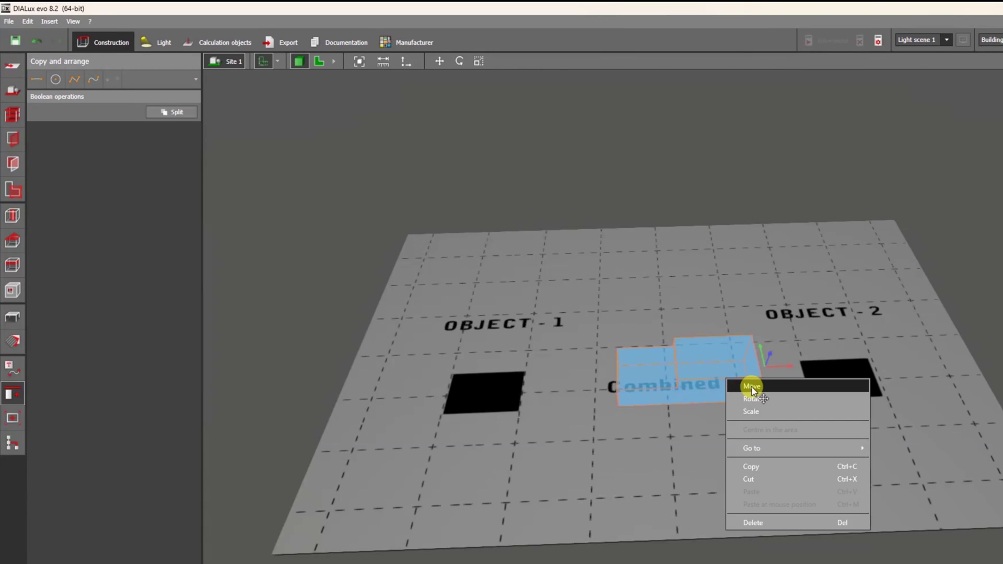
pyautogui.click(753, 387)
pyautogui.moveTo(757, 377); pyautogui.dragTo(711, 379)
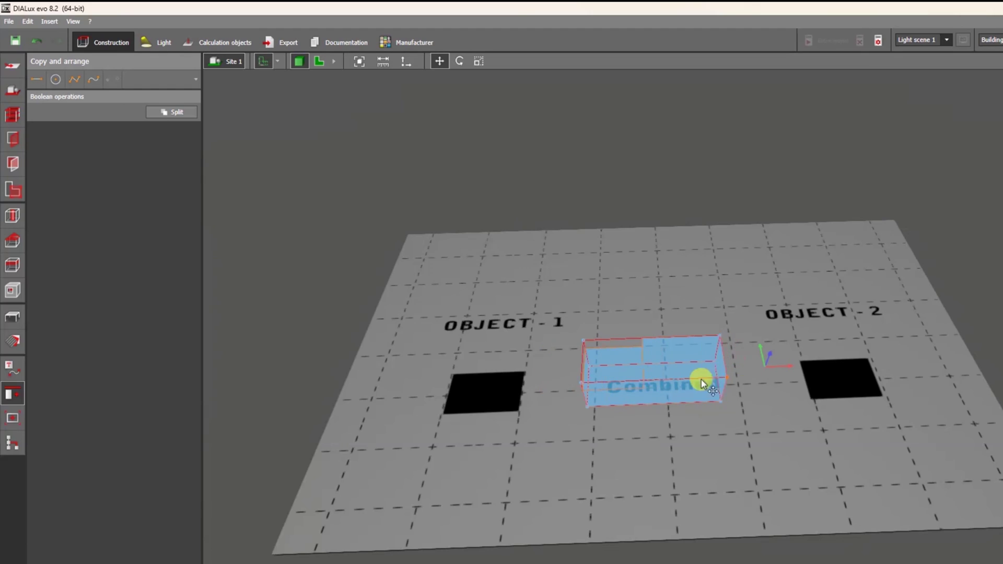
# Use Boolean Split to separate the combined object back into two boxes.
pyautogui.click(712, 274)
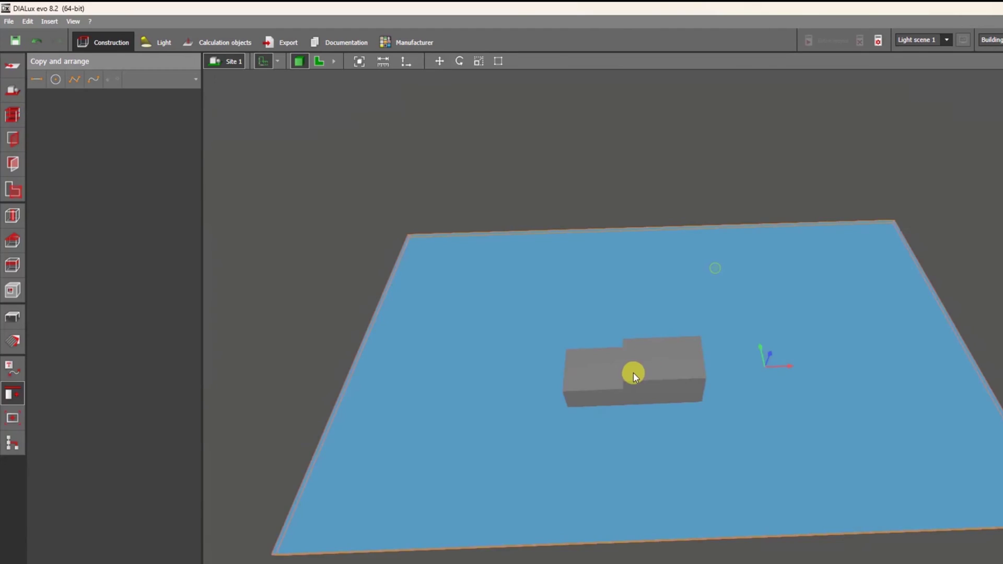
pyautogui.click(633, 370)
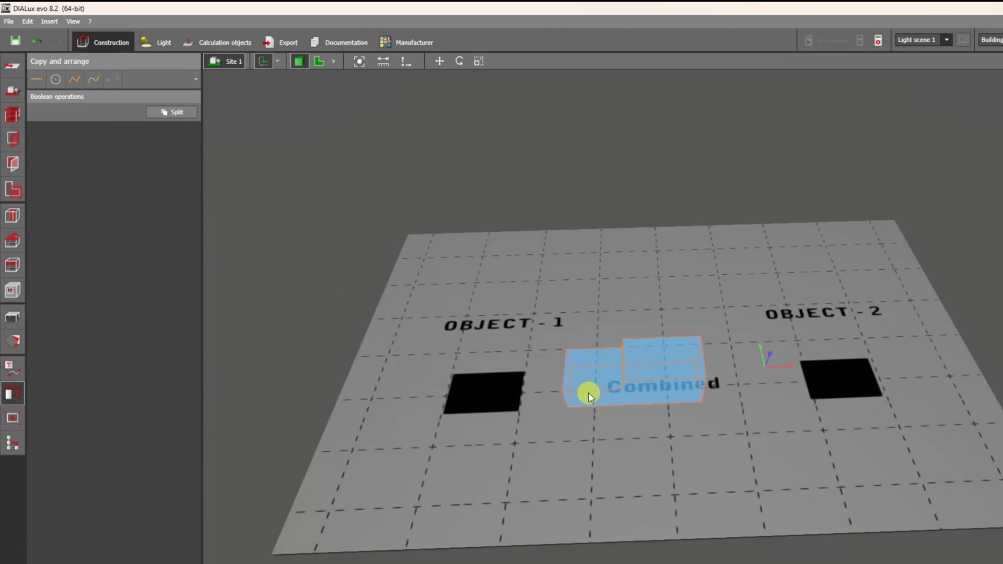
pyautogui.click(173, 115)
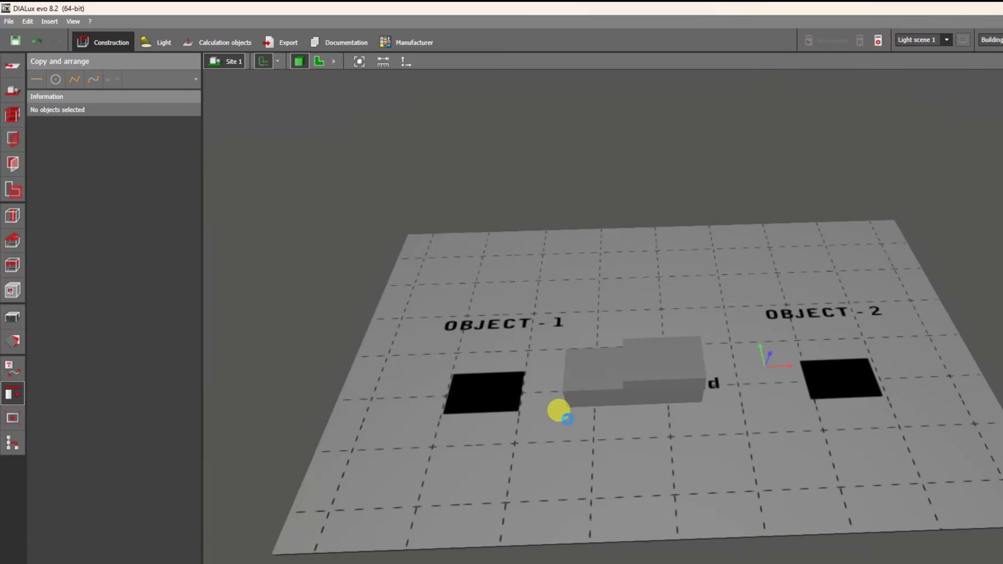
# Move the right box onto the OBJECT - 2 marker.
pyautogui.hotkey('ctrl', 'a')
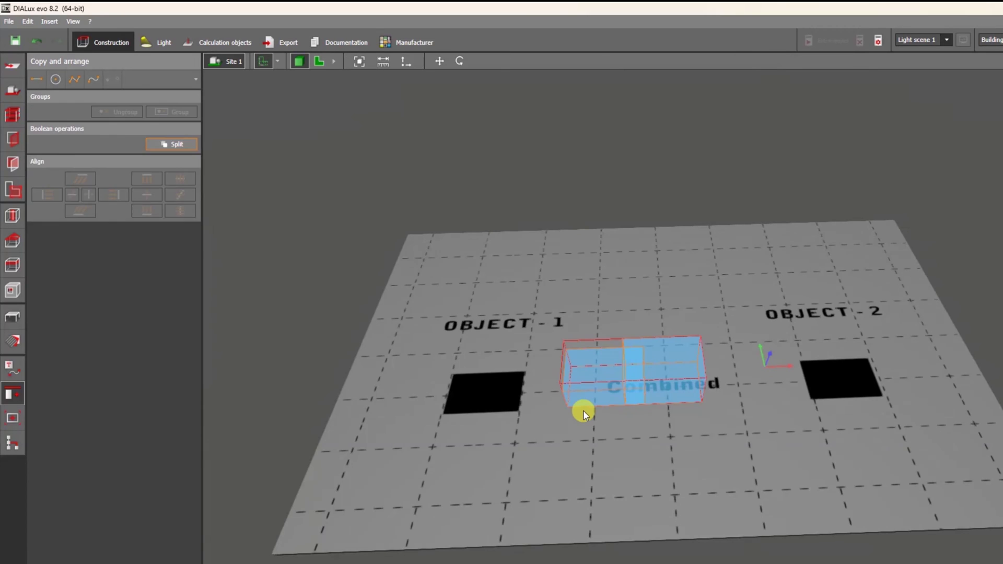
pyautogui.click(670, 375)
pyautogui.rightClick(670, 376)
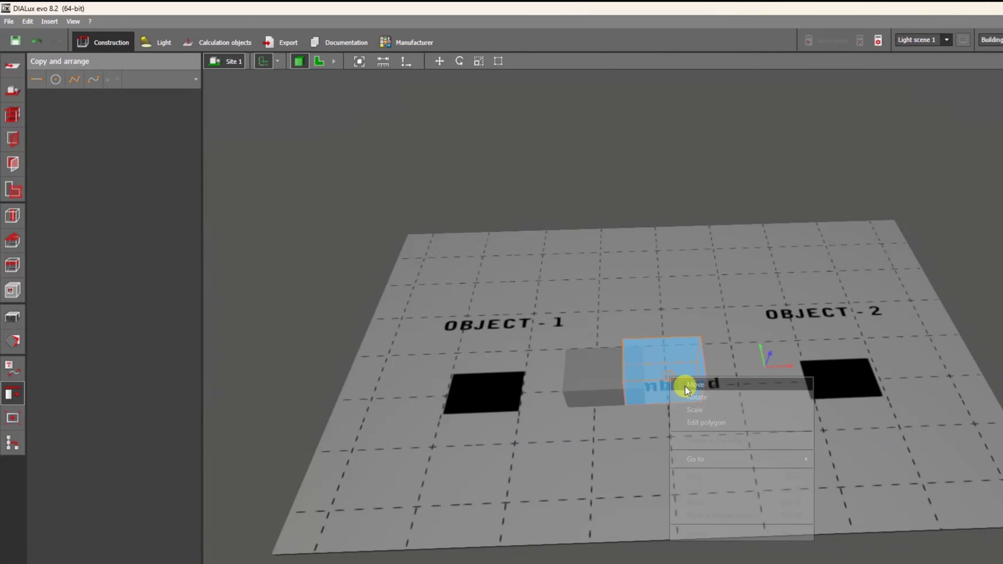
pyautogui.click(708, 381)
pyautogui.moveTo(724, 385); pyautogui.dragTo(829, 381)
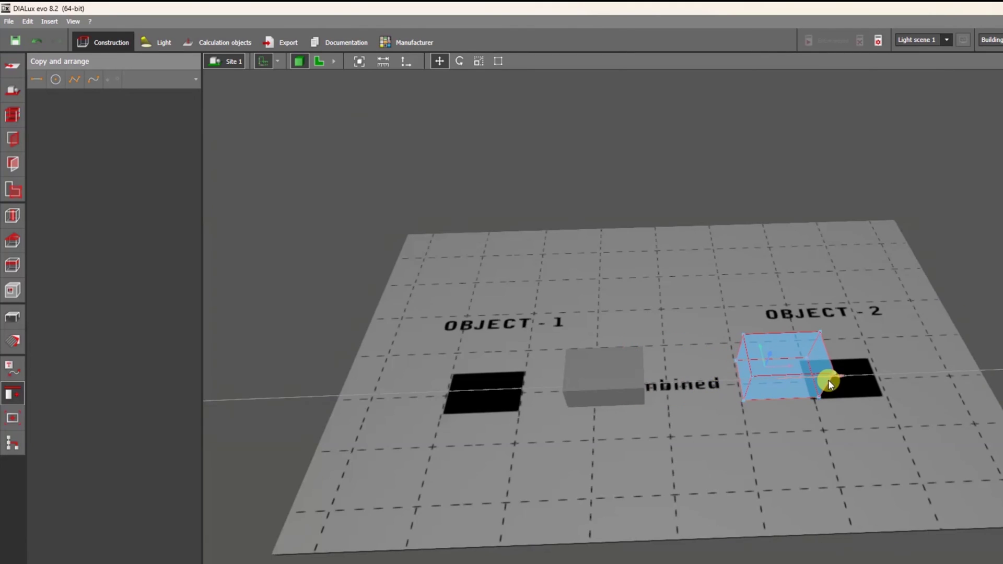
pyautogui.click(760, 430)
pyautogui.press('Escape')
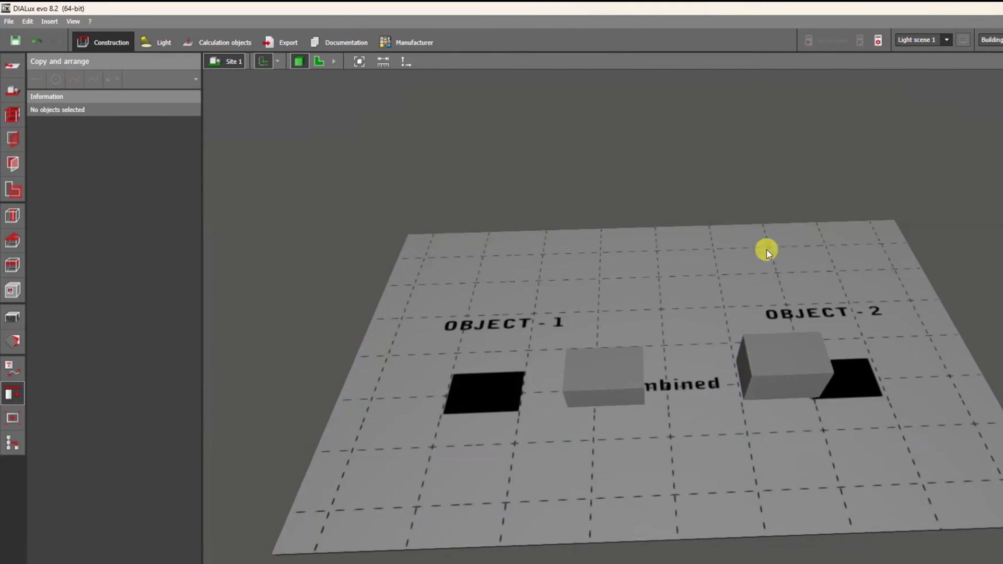
# Move the right box back against the left box.
pyautogui.click(775, 370)
pyautogui.rightClick(776, 370)
pyautogui.click(792, 375)
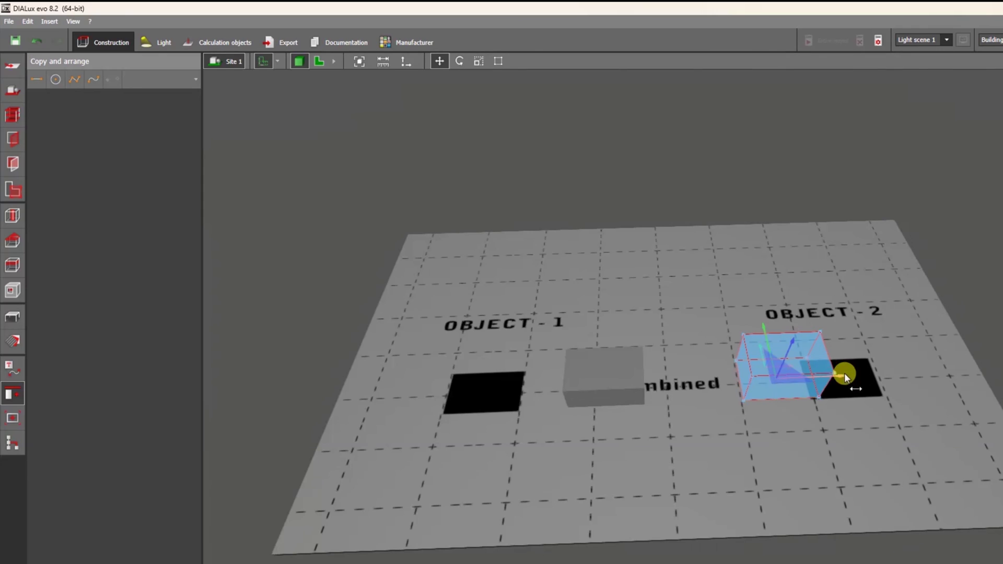
pyautogui.moveTo(844, 373); pyautogui.dragTo(704, 382)
pyautogui.click(618, 197)
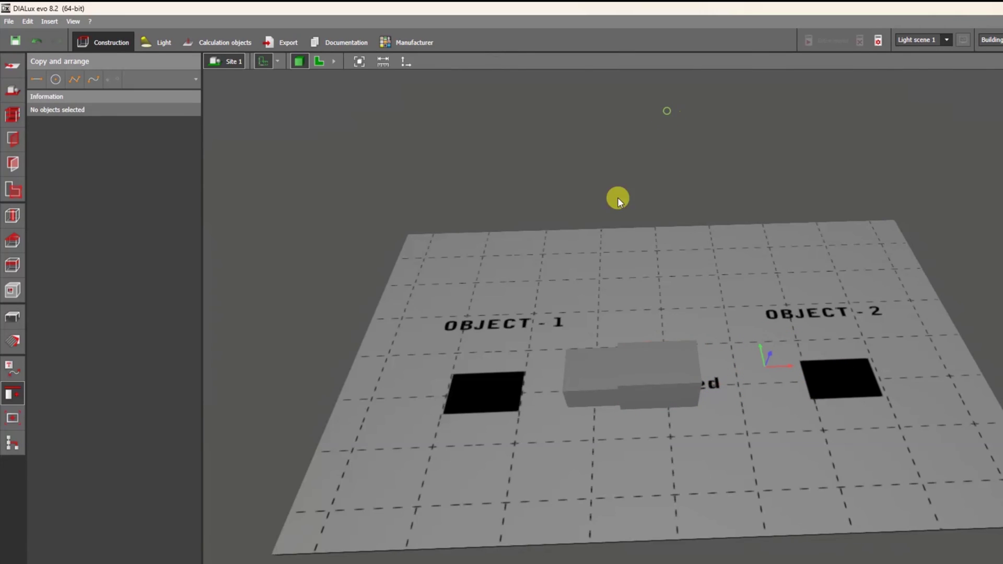
# Select both boxes in the top-down plan view.
pyautogui.click(596, 381)
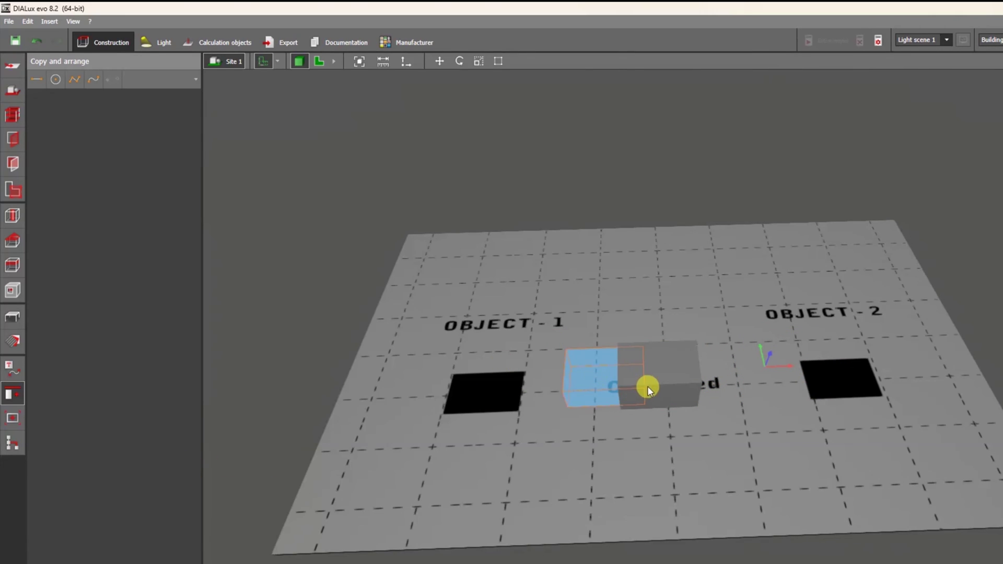
pyautogui.click(649, 388)
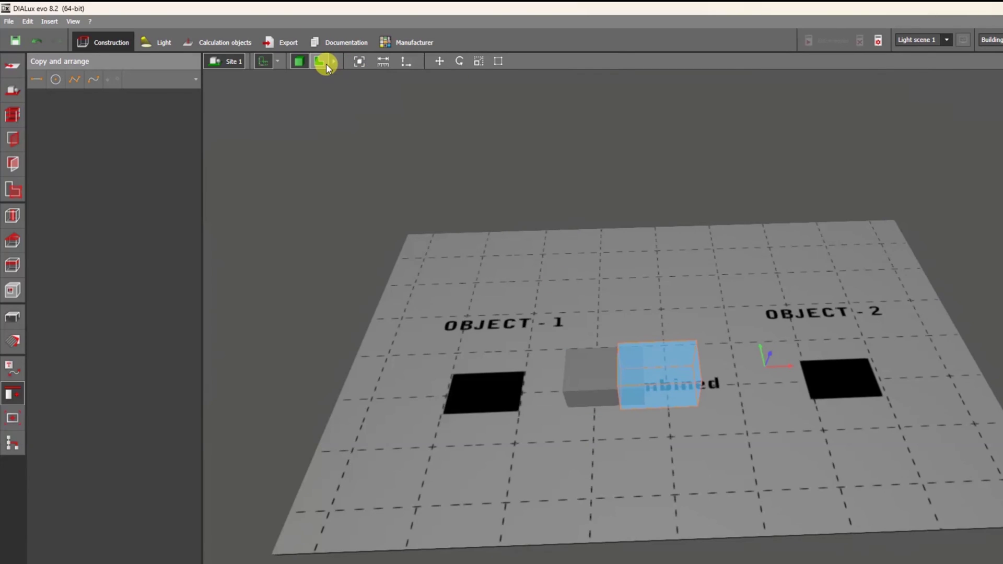
pyautogui.click(327, 63)
pyautogui.moveTo(462, 293); pyautogui.dragTo(598, 381)
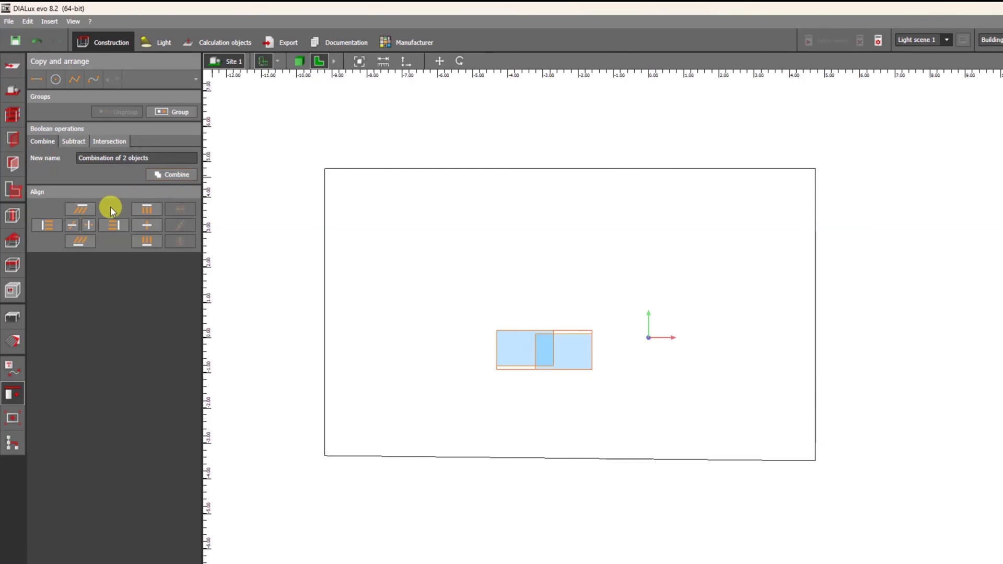
# Combine the boxes into 'Combination of 2 objects' and move it up and right.
pyautogui.click(172, 176)
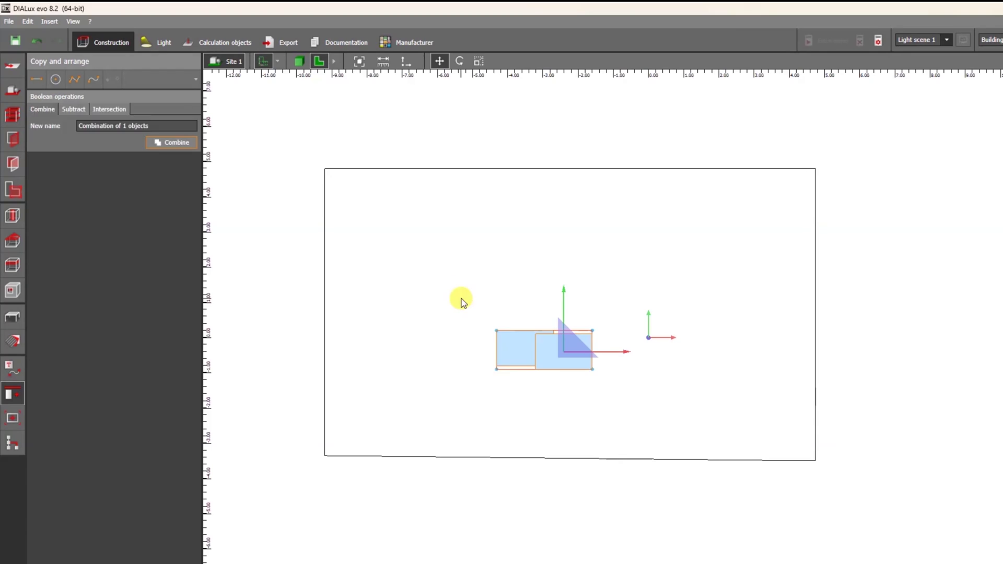
pyautogui.scroll(2, 583, 268)
pyautogui.click(590, 340)
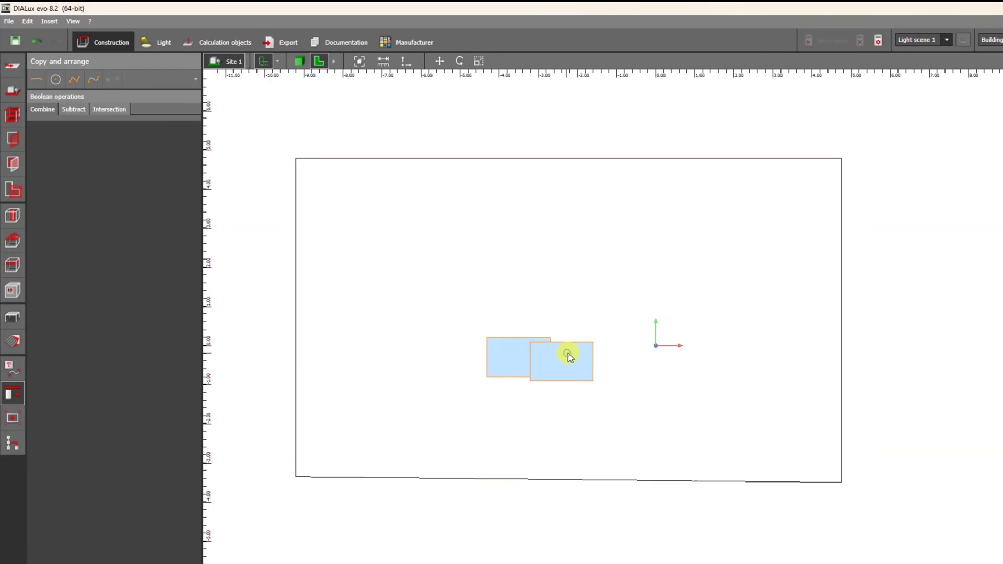
pyautogui.rightClick(577, 354)
pyautogui.click(584, 358)
pyautogui.moveTo(542, 356); pyautogui.dragTo(612, 340)
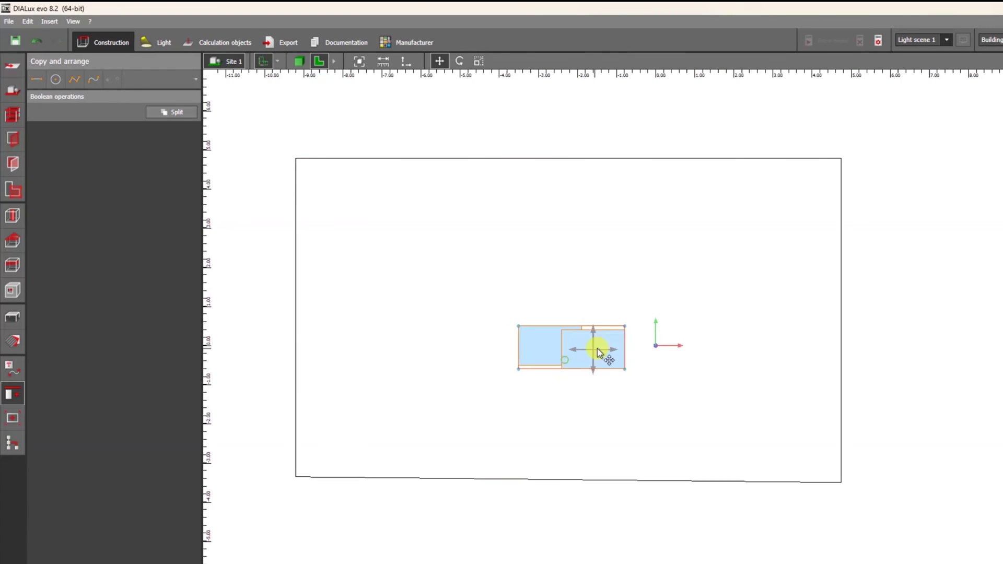
# Return to the 3D view and orbit around the combined object.
pyautogui.click(299, 62)
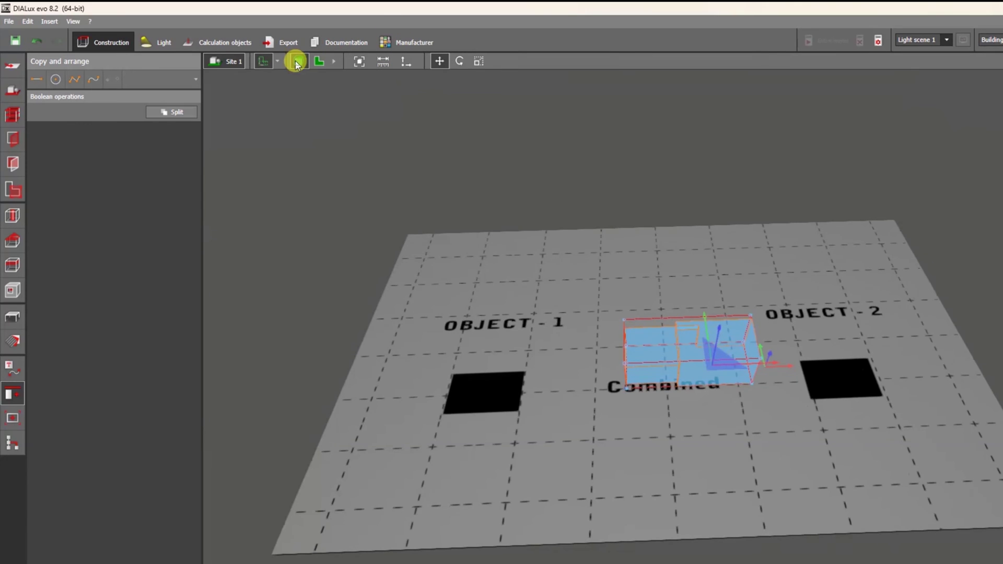
pyautogui.click(495, 160)
pyautogui.moveTo(496, 161)
pyautogui.mouseDown()
pyautogui.moveTo(598, 155)
pyautogui.moveTo(690, 168)
pyautogui.moveTo(870, 240)
pyautogui.moveTo(854, 293)
pyautogui.moveTo(542, 277)
pyautogui.mouseUp()
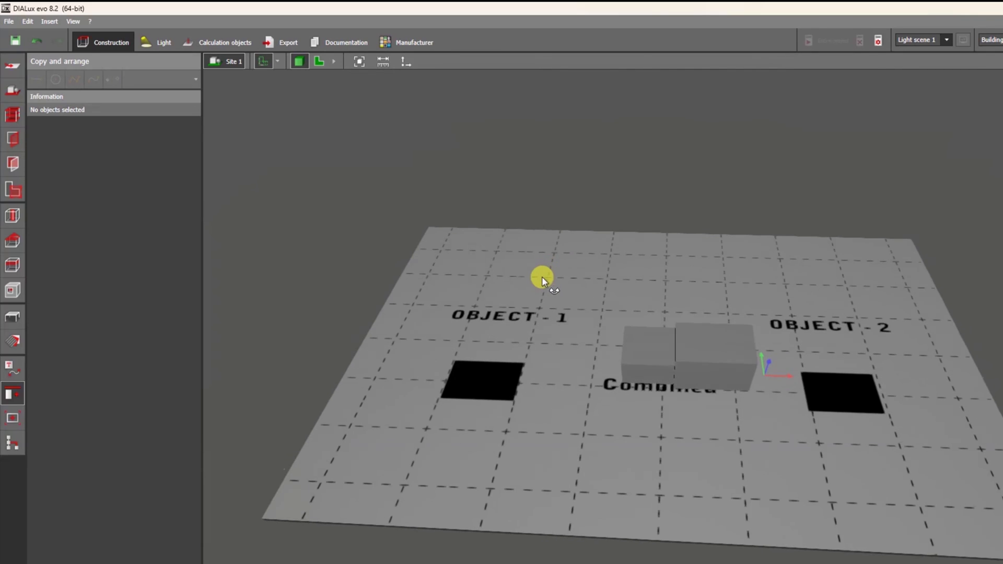
# Place a 1 m sphere, Sphere 1, beside the combined boxes.
pyautogui.click(11, 321)
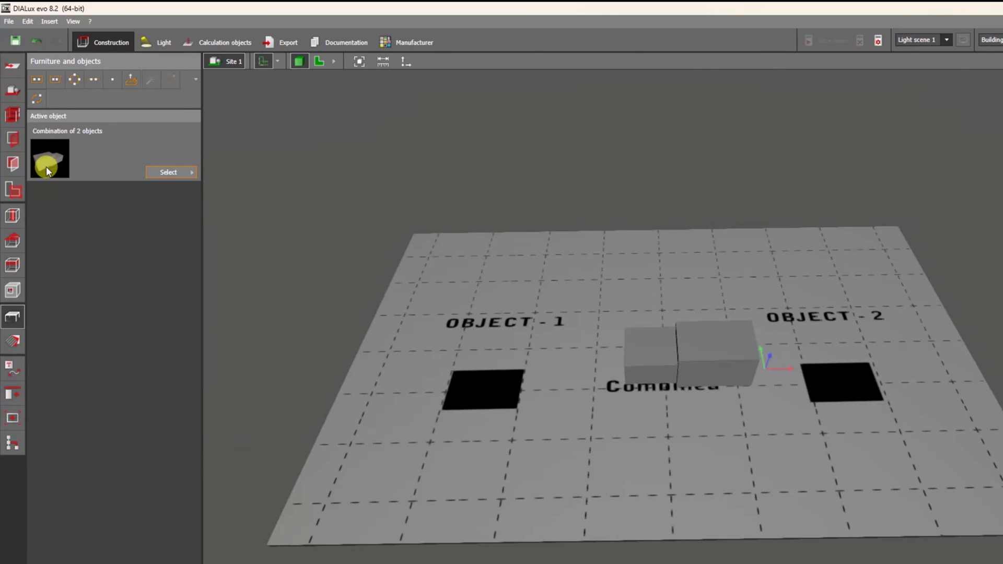
pyautogui.click(181, 178)
pyautogui.click(224, 244)
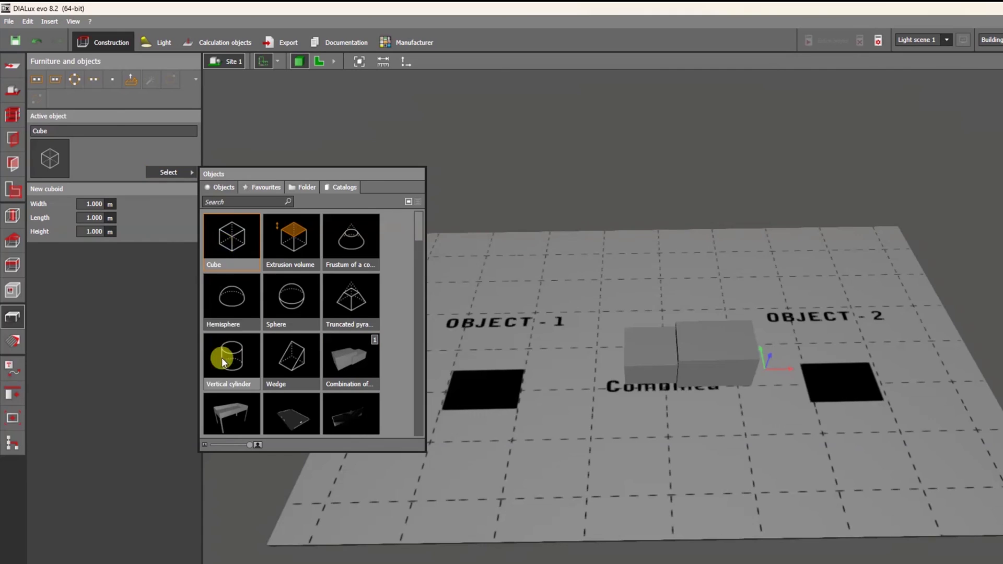
pyautogui.click(280, 304)
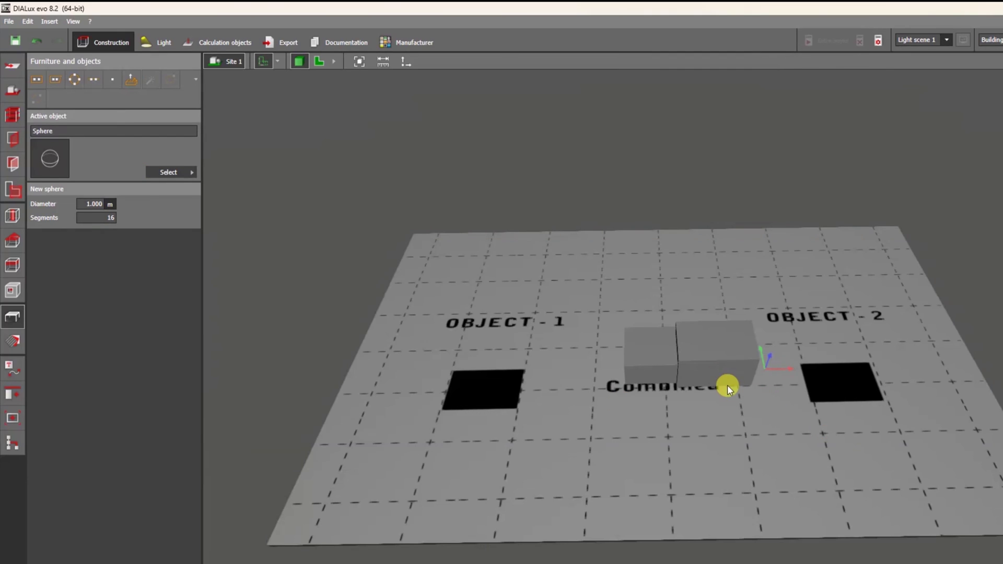
pyautogui.click(728, 389)
pyautogui.scroll(-1, 728, 402)
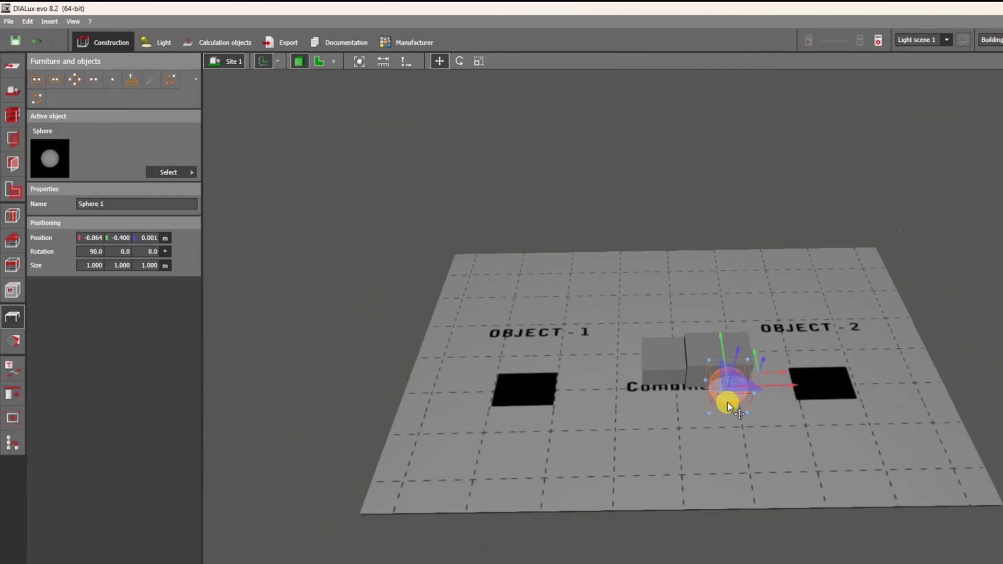
# Raise Sphere 1 so it sits against the taller box.
pyautogui.moveTo(653, 407); pyautogui.dragTo(696, 322, button='middle')
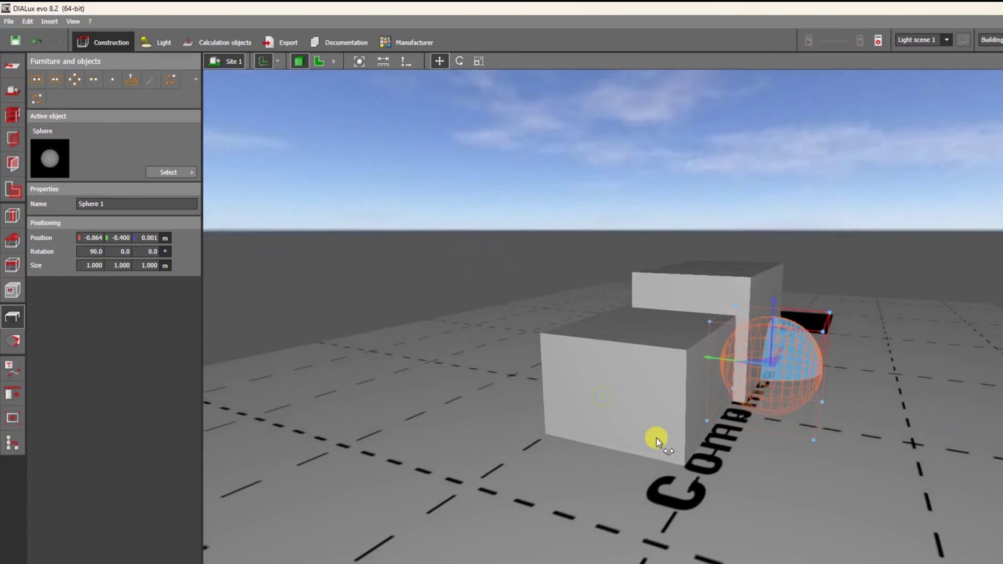
pyautogui.moveTo(697, 322); pyautogui.dragTo(860, 294, button='middle')
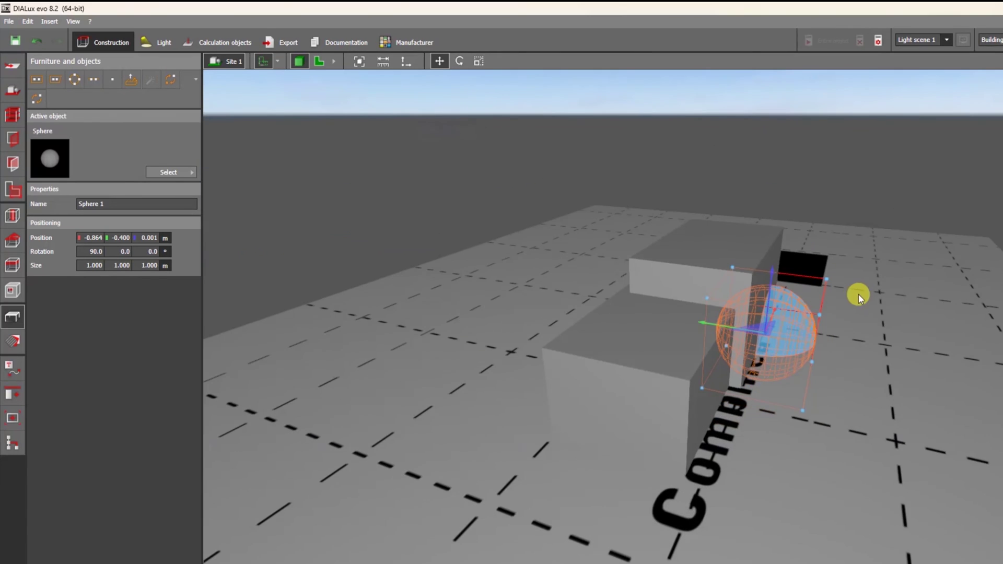
pyautogui.moveTo(776, 282); pyautogui.dragTo(752, 167)
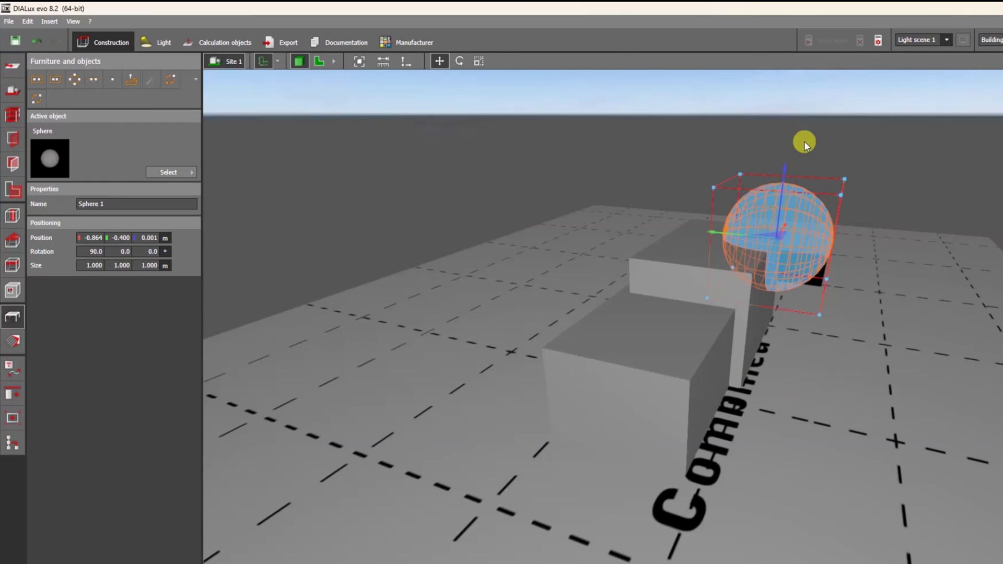
pyautogui.click(857, 123)
pyautogui.moveTo(857, 123)
pyautogui.mouseDown(button='middle')
pyautogui.moveTo(789, 116)
pyautogui.moveTo(796, 379)
pyautogui.moveTo(813, 423)
pyautogui.mouseUp(button='middle')
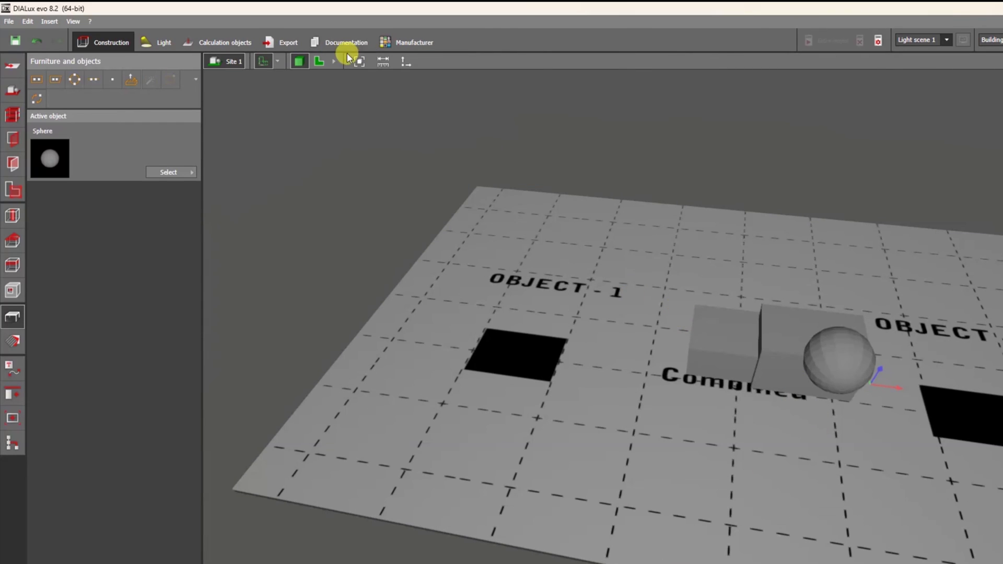
# Select the boxes and sphere together in plan view, with Copy and arrange tools shown.
pyautogui.click(319, 62)
pyautogui.moveTo(524, 308); pyautogui.dragTo(654, 398)
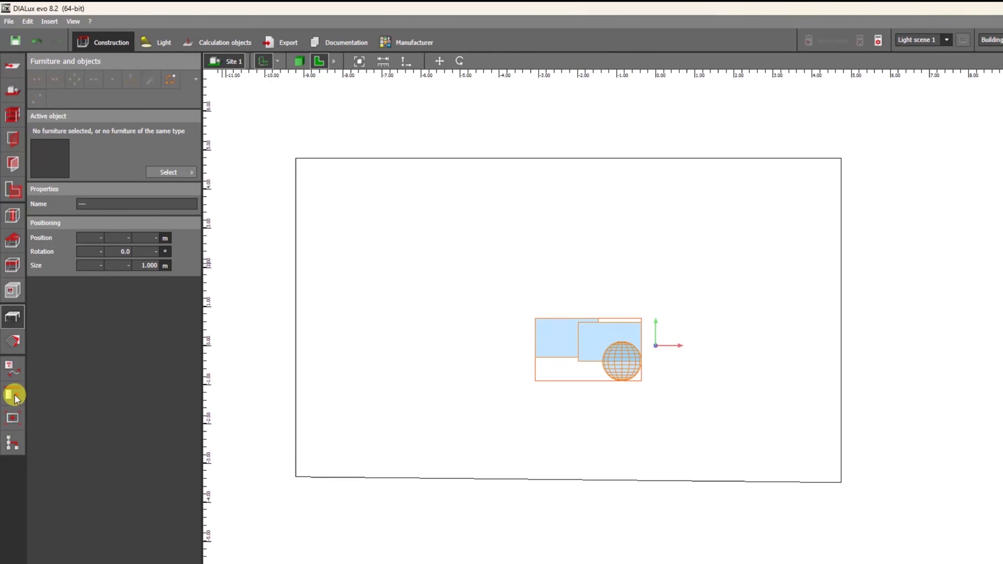
pyautogui.click(13, 395)
pyautogui.click(736, 471)
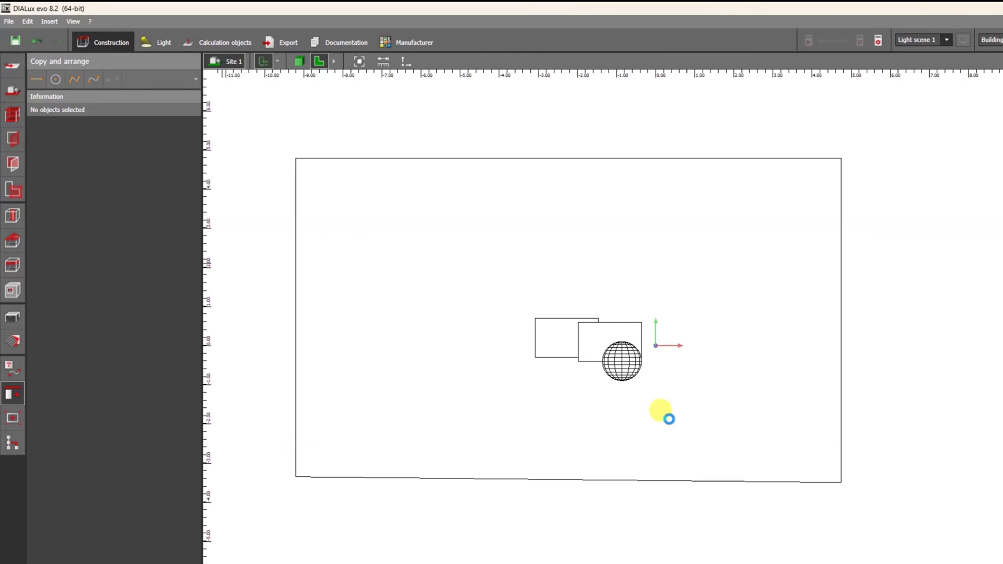
pyautogui.click(639, 376)
pyautogui.scroll(3, 657, 392)
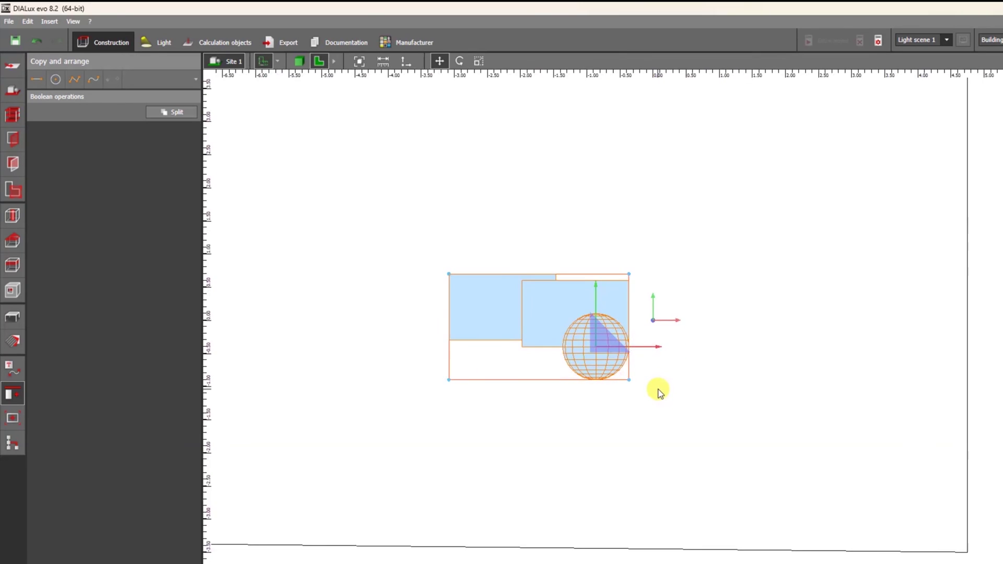
pyautogui.scroll(2, 657, 392)
# Orbit closer to the boxes and sphere in 3D and reselect them.
pyautogui.click(295, 64)
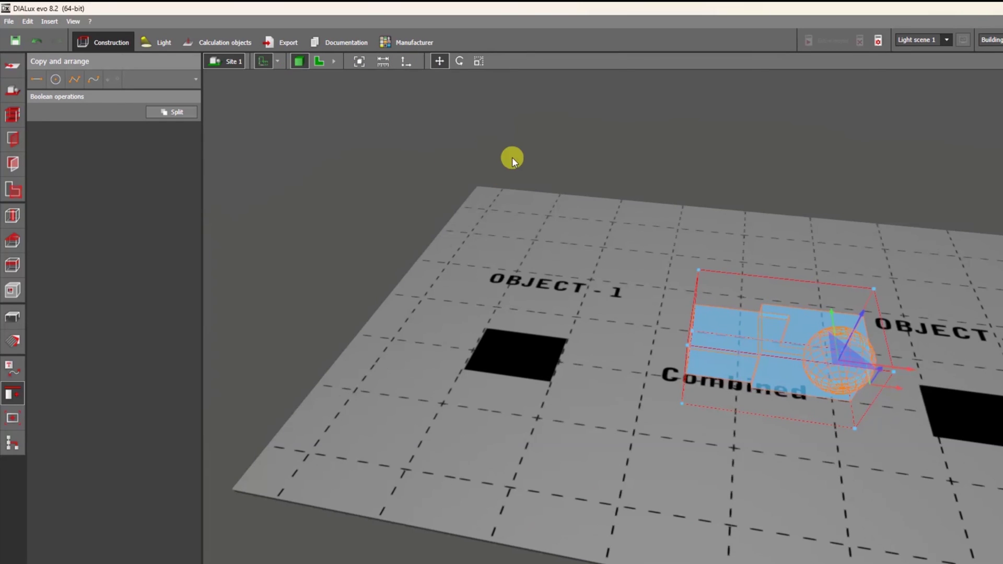
pyautogui.click(739, 250)
pyautogui.moveTo(740, 252); pyautogui.dragTo(815, 300)
pyautogui.click(845, 335)
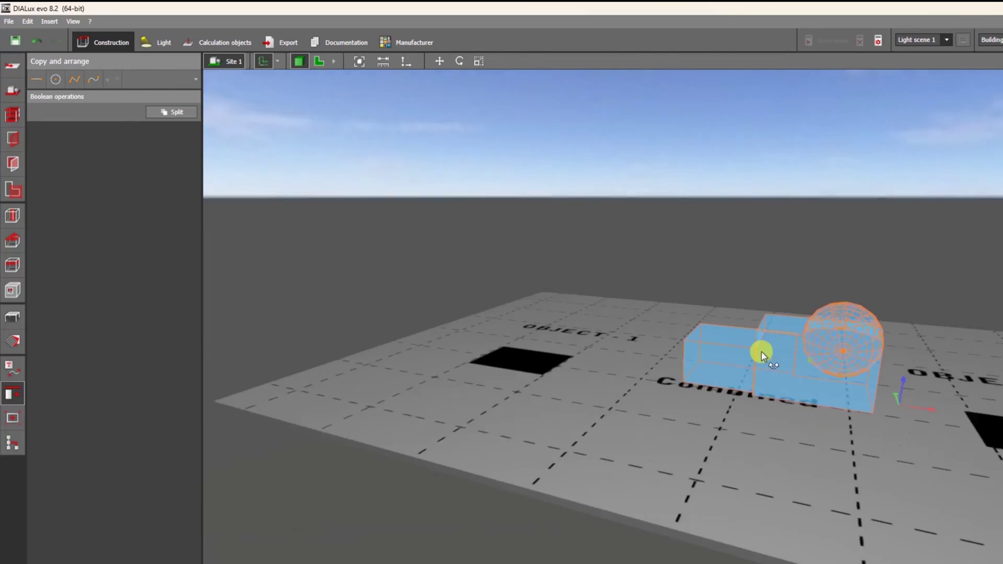